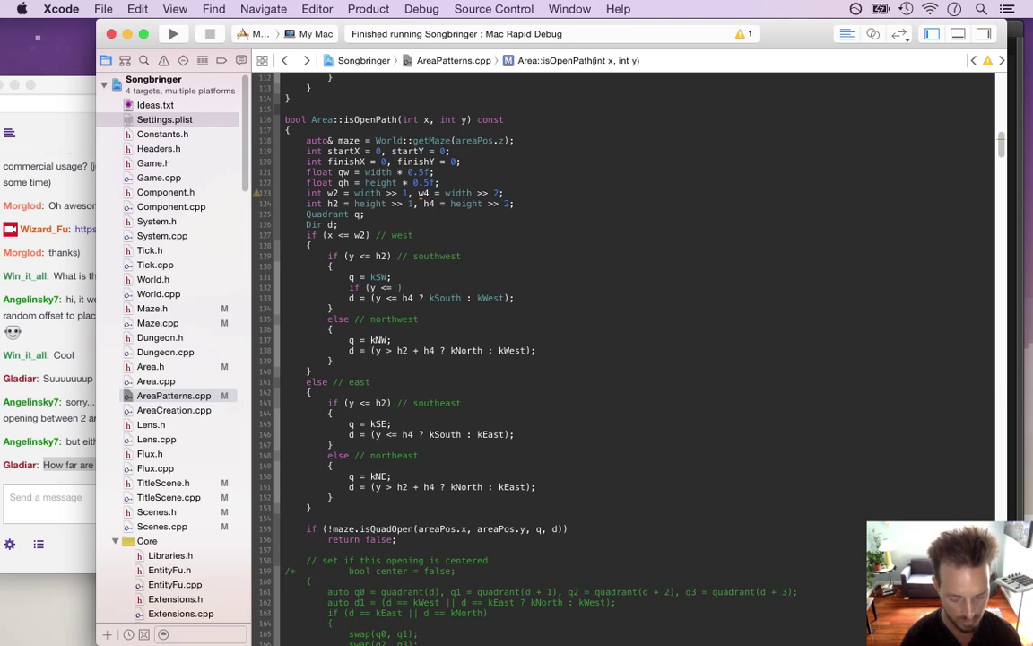
Begin a direction assignment "d =" under the "if (y <= h4)" check in the southwest branch of isOpenPath.
key("Return")
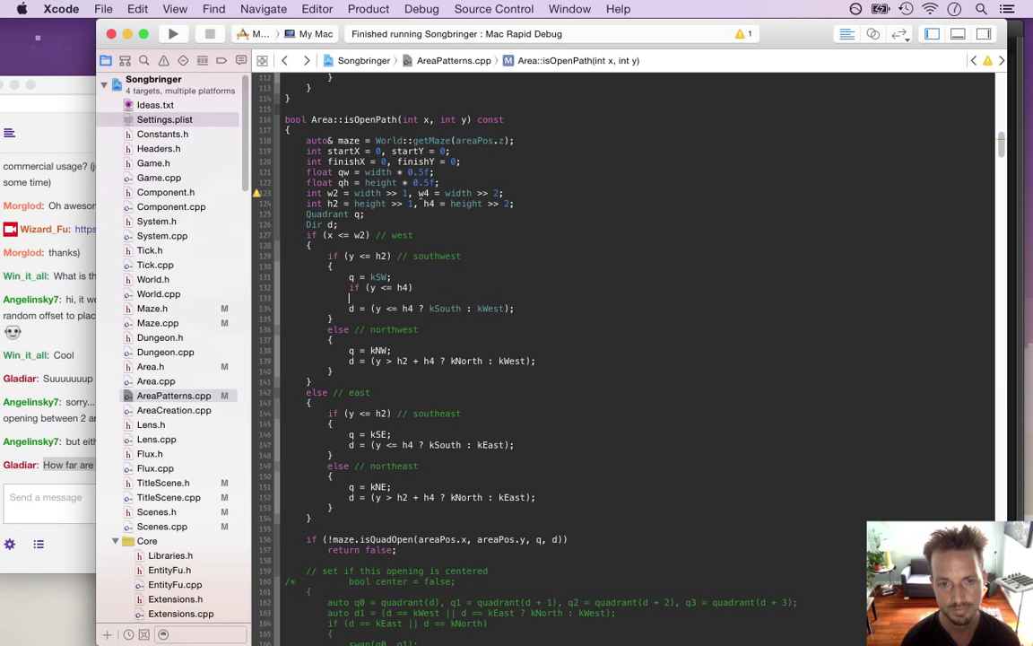
type("d =")
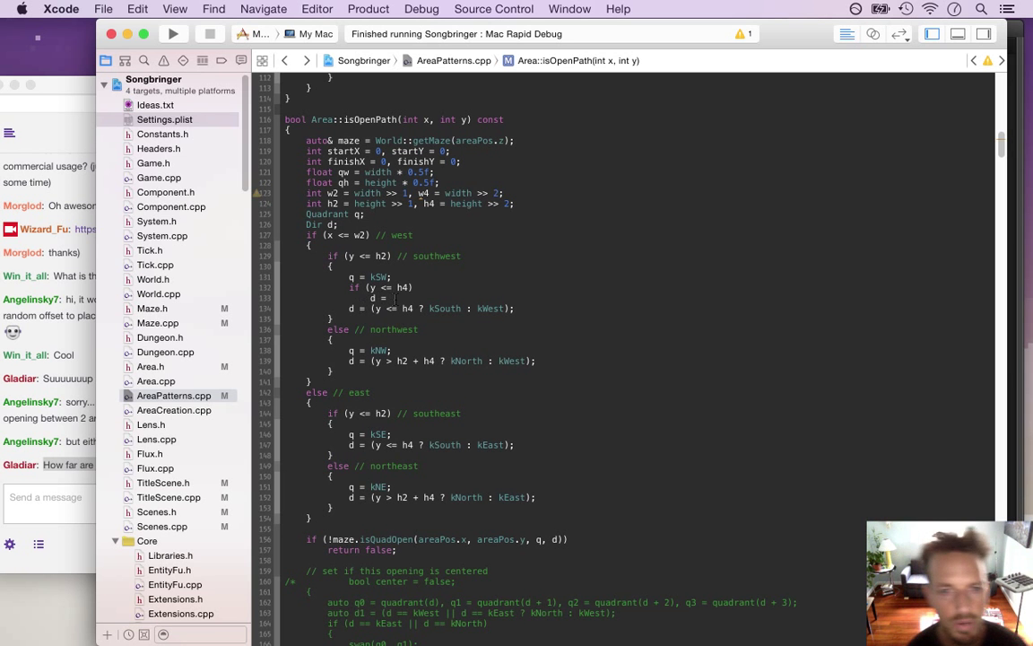
Switch to Photoshop and create a new 400 × 400 pixel document with a transparent background.
key("super+Tab")
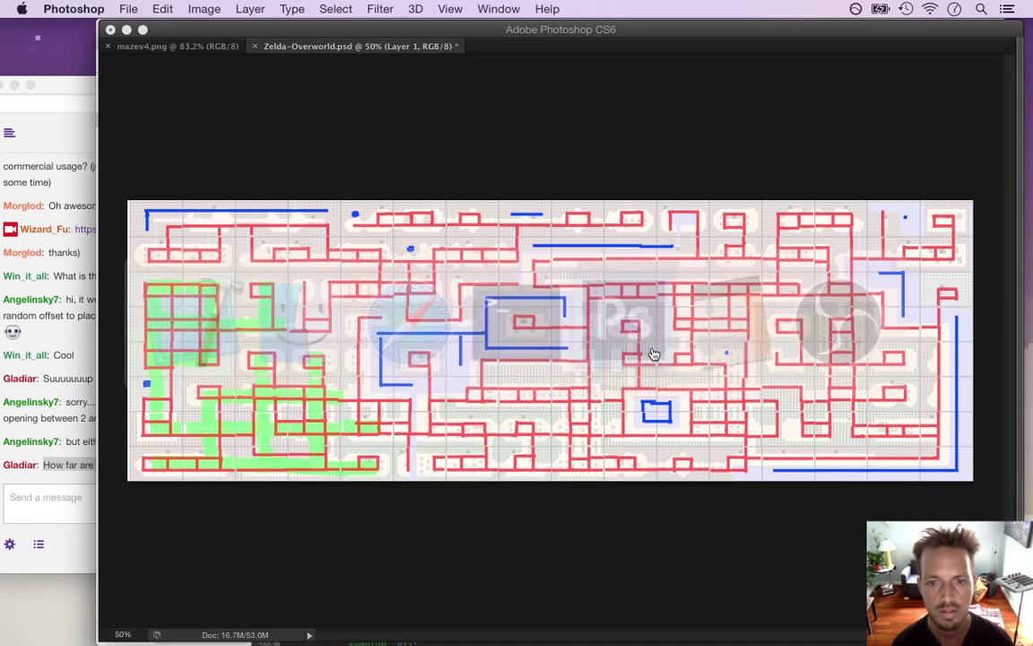
key("super+n")
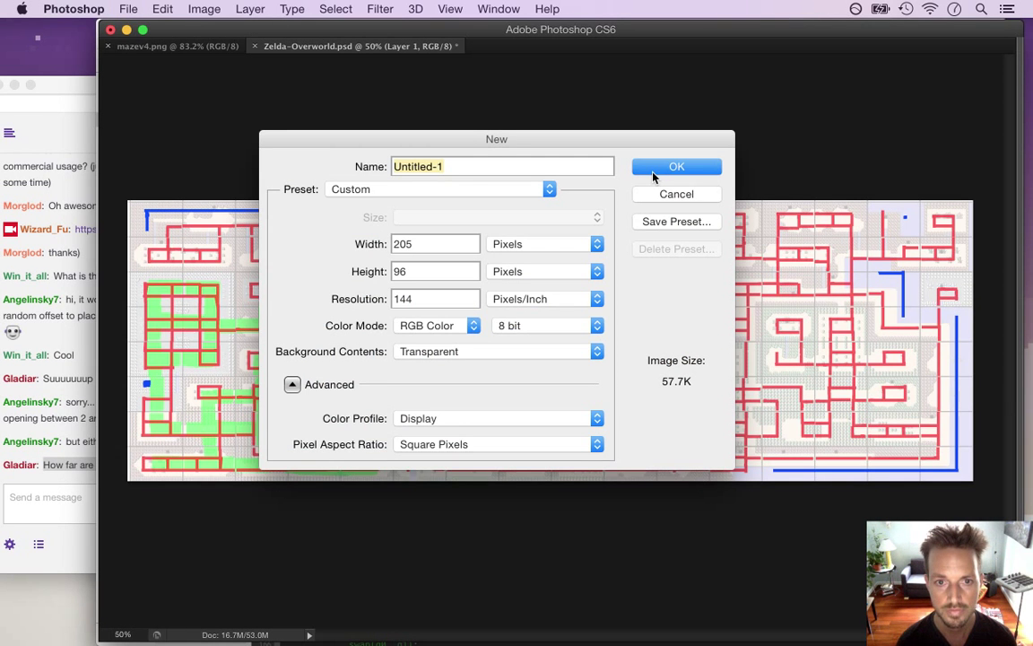
key("Tab")
type("400")
key("Tab")
type("400")
key("Return")
key("z")
left_click_drag(599, 364, 637, 365)
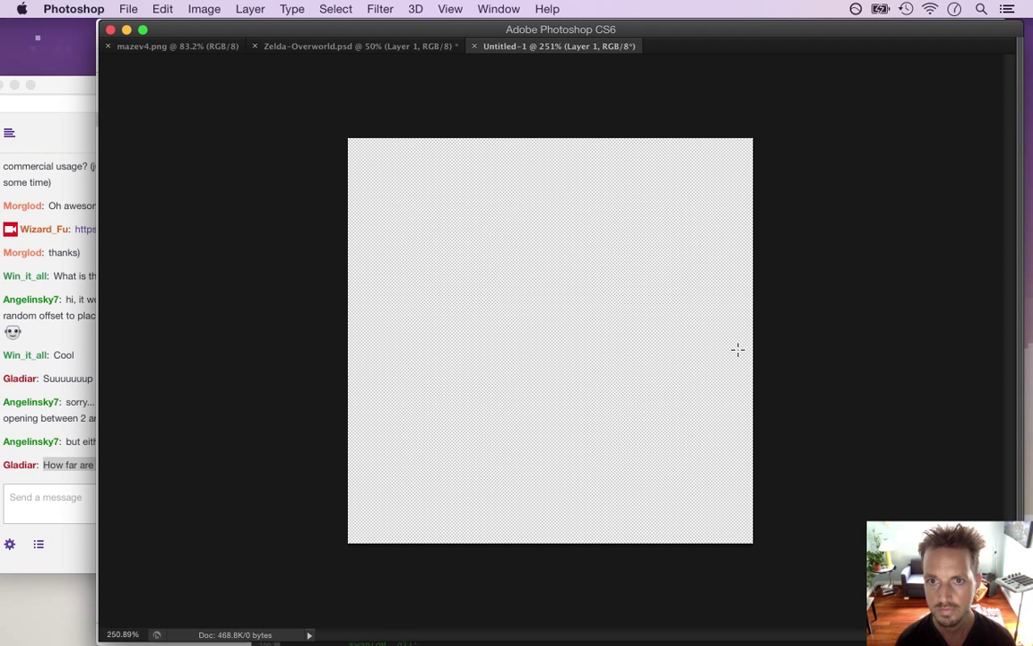
Bring back the tool panels and set up the Pencil tool with a 9-pixel tip.
key("Tab")
key("b")
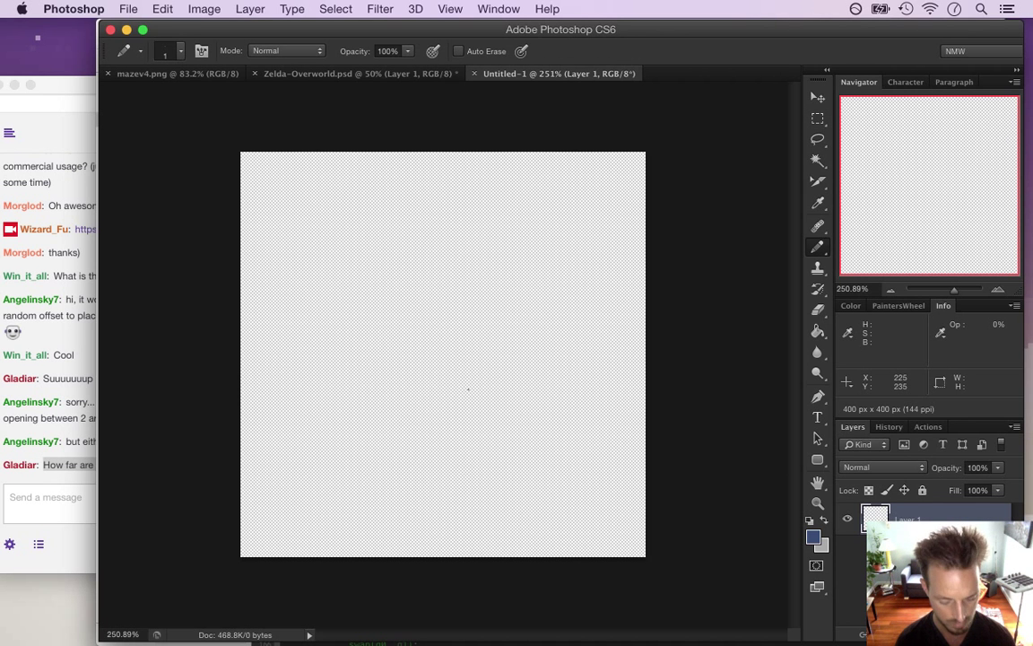
key("bracketright")
key("bracketright")
key("bracketright")
key("bracketright")
key("bracketright")
key("bracketright")
key("bracketright")
key("bracketright")
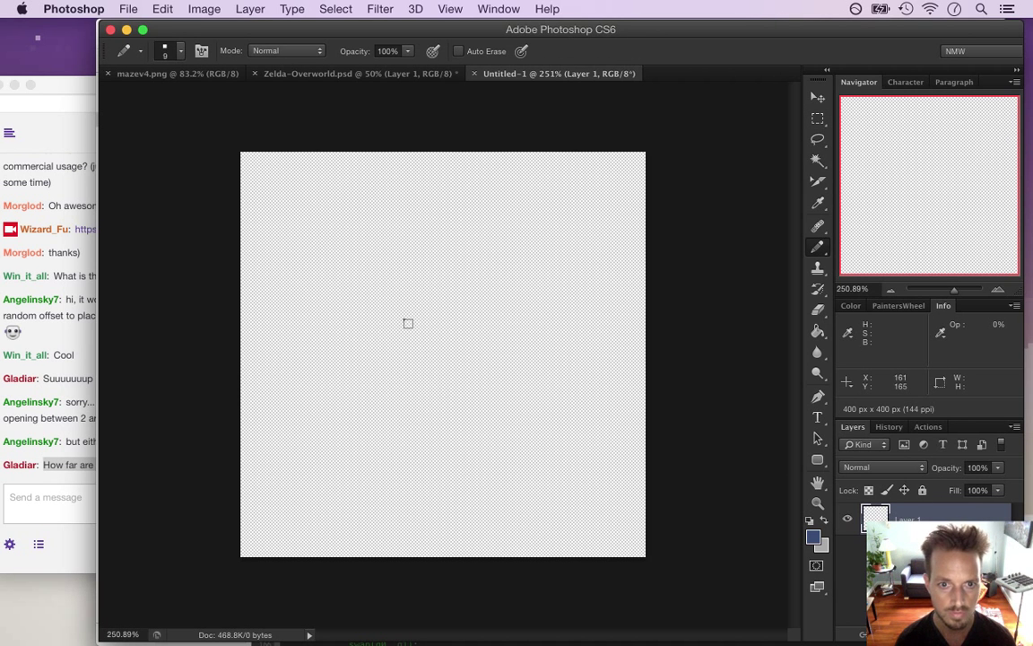
Draw a blue horizontal line across the middle of the canvas, and close this square document without saving.
left_click(242, 344)
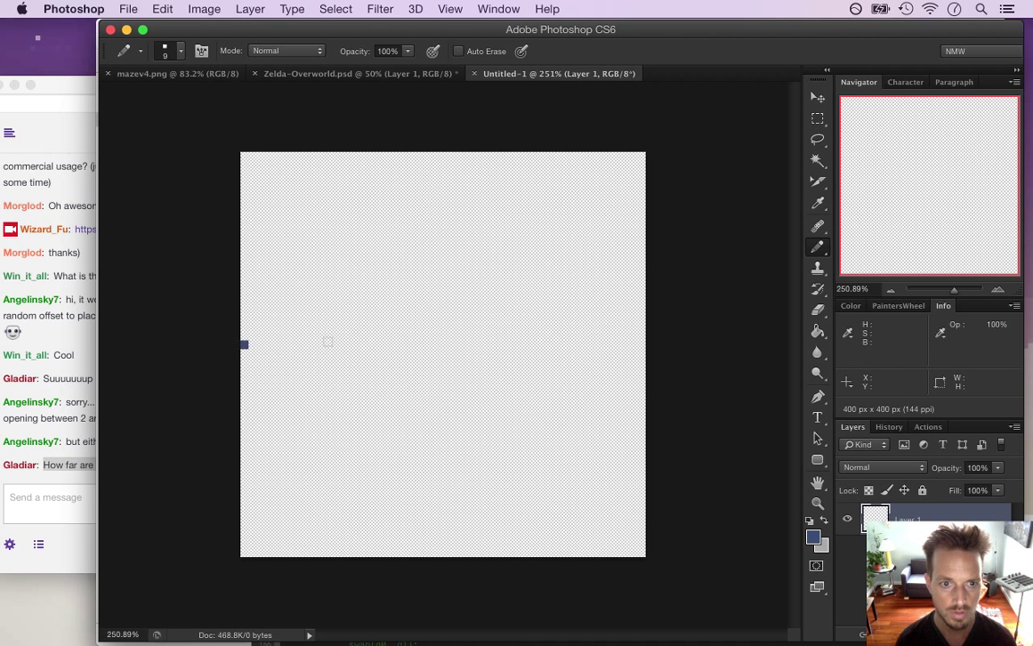
left_click(492, 345, "shift")
left_click(668, 344, "shift")
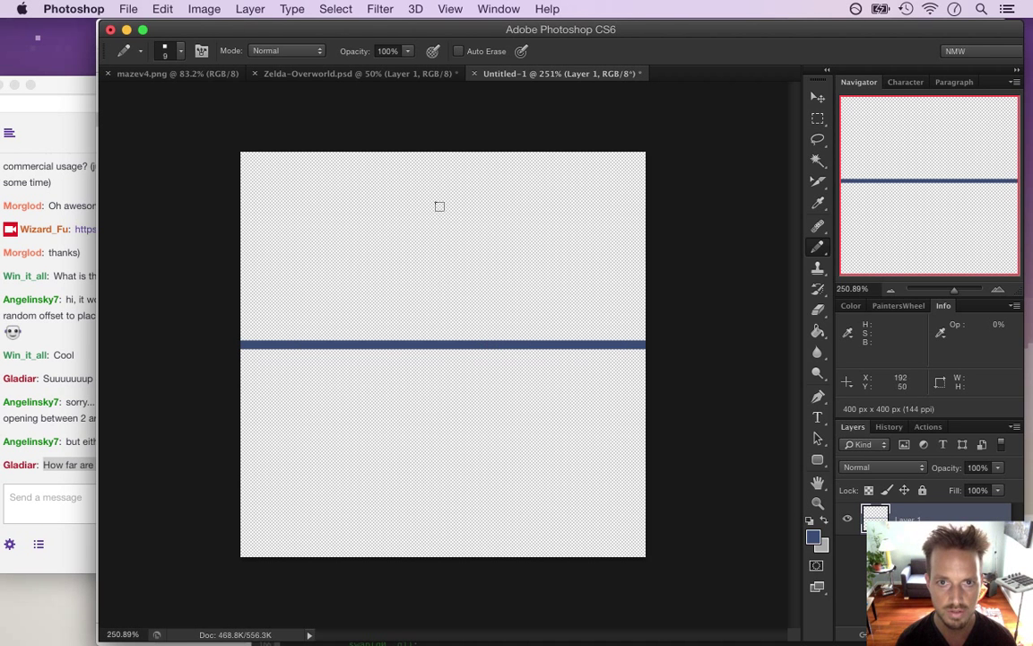
key("super+w")
left_click(458, 244)
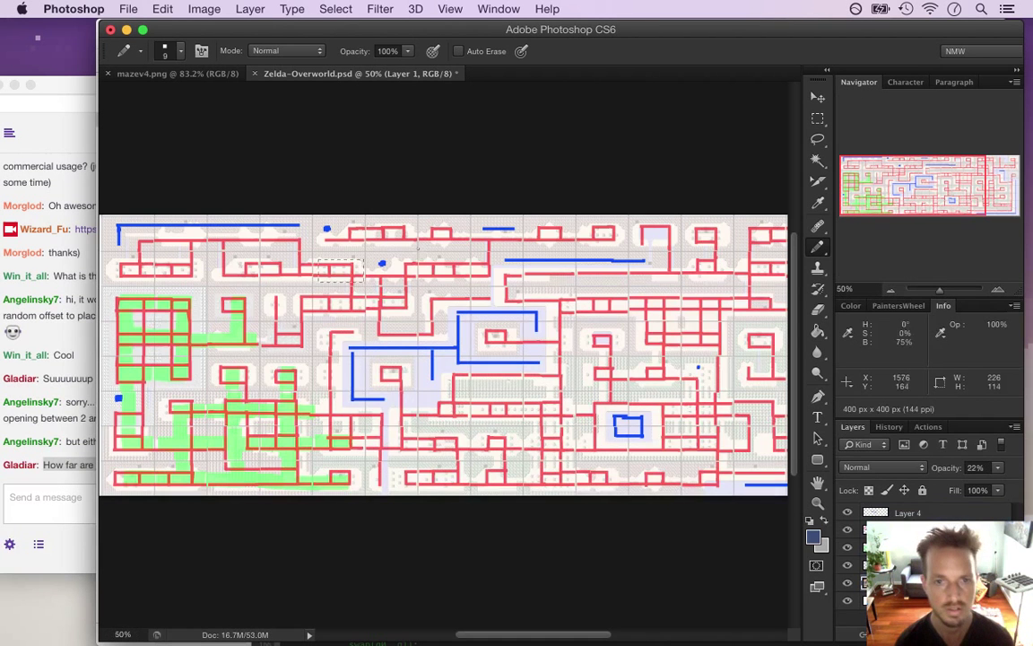
Create a new 420 × 240 pixel document with a transparent background.
key("super+n")
key("Tab")
type("420")
key("Tab")
type("240")
key("Return")
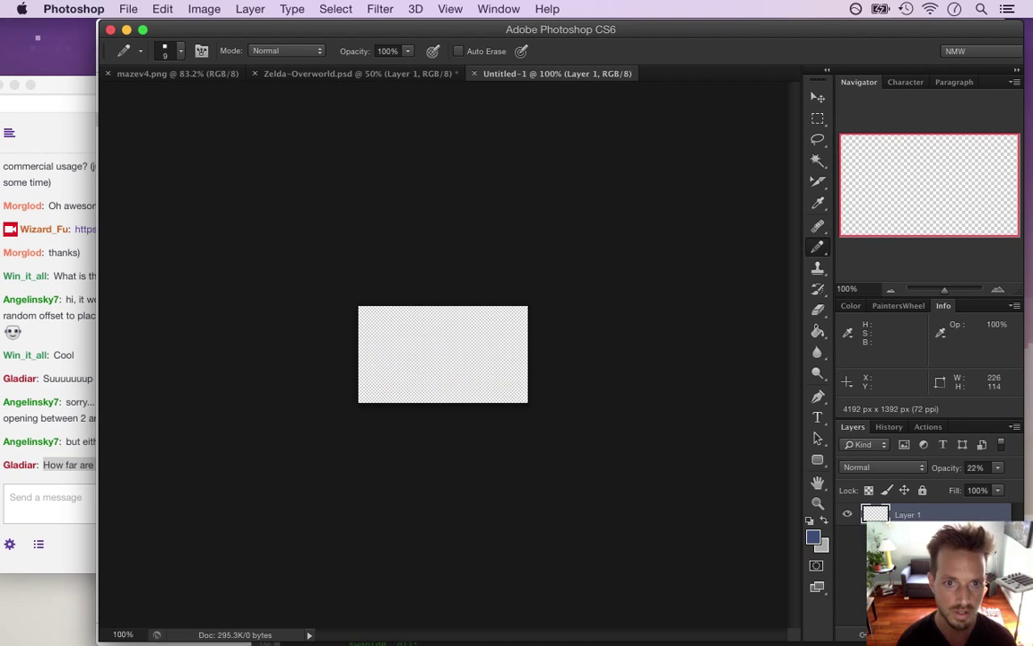
Draw a blue horizontal and a blue vertical line through the canvas centre, dividing it into four quadrants.
left_click_drag(488, 363, 505, 365)
mouse_move(173, 347)
left_mouse_down()
mouse_move(554, 374)
mouse_move(722, 351)
left_mouse_up()
left_click_drag(446, 204, 449, 529)
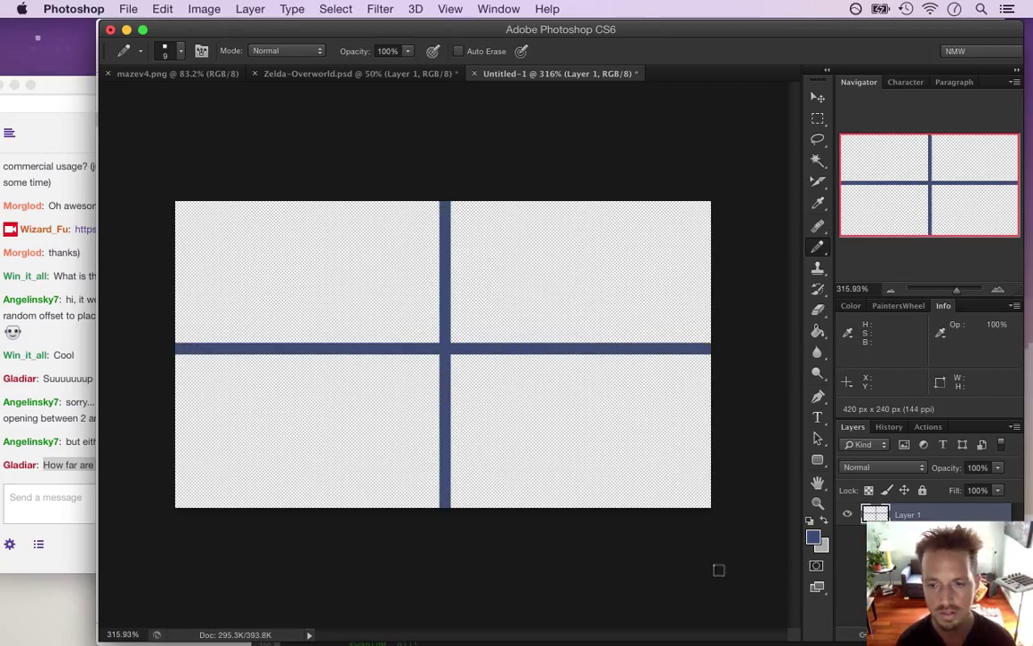
Draw two dark red vertical lines with a 4-pixel Pencil, splitting the lower-left quadrant into three columns.
left_click(812, 536)
left_click_drag(731, 408, 747, 406)
left_click(915, 297)
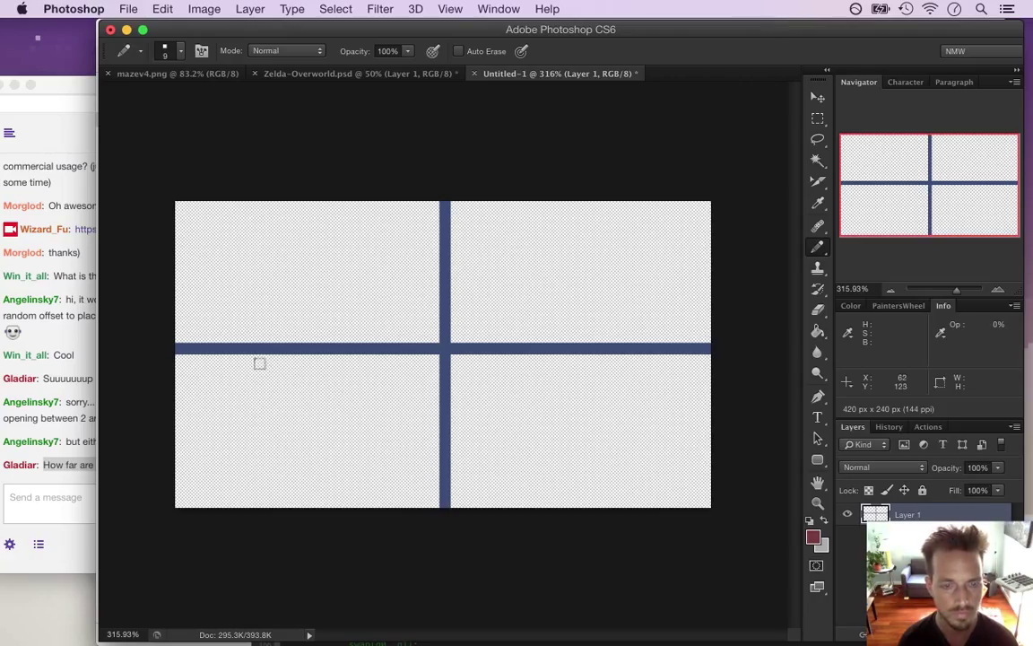
key("bracketleft")
key("bracketleft")
key("bracketleft")
key("bracketleft")
key("bracketleft")
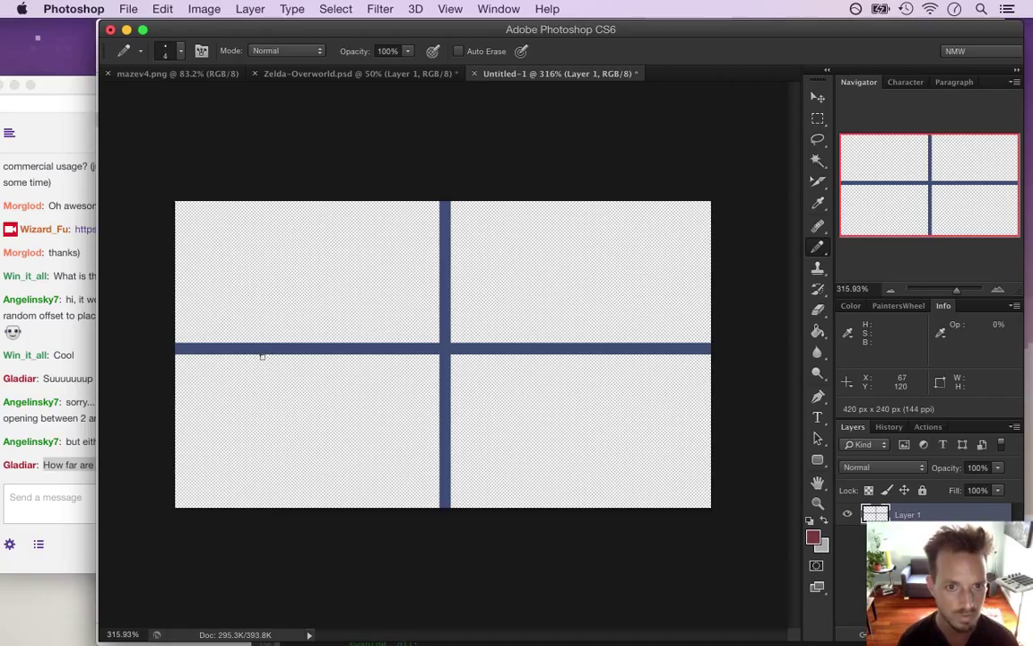
left_click_drag(260, 356, 265, 535)
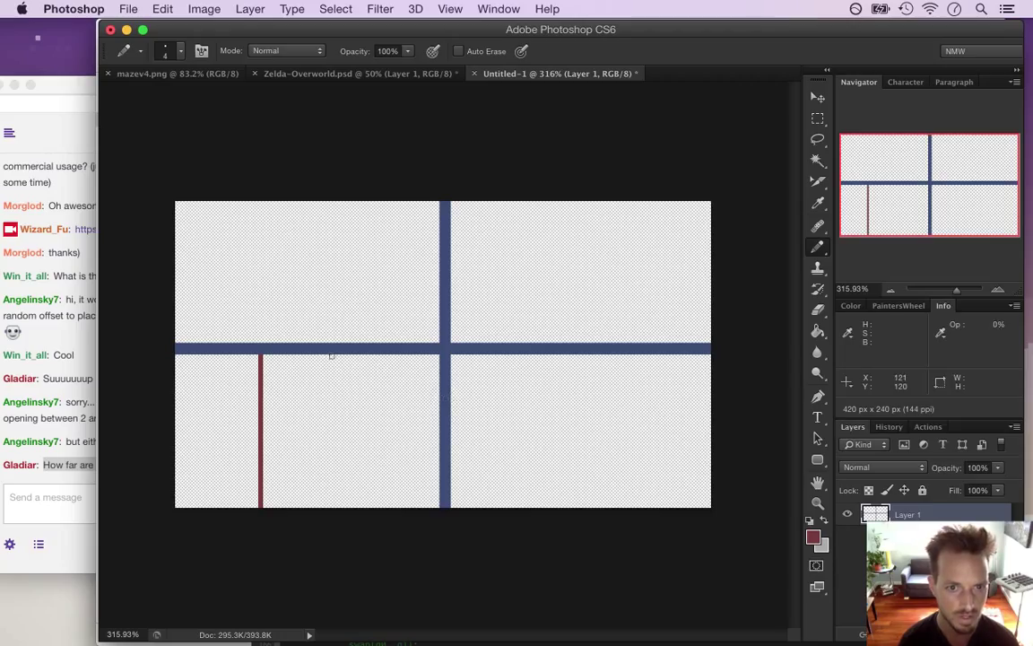
left_click_drag(344, 355, 352, 560)
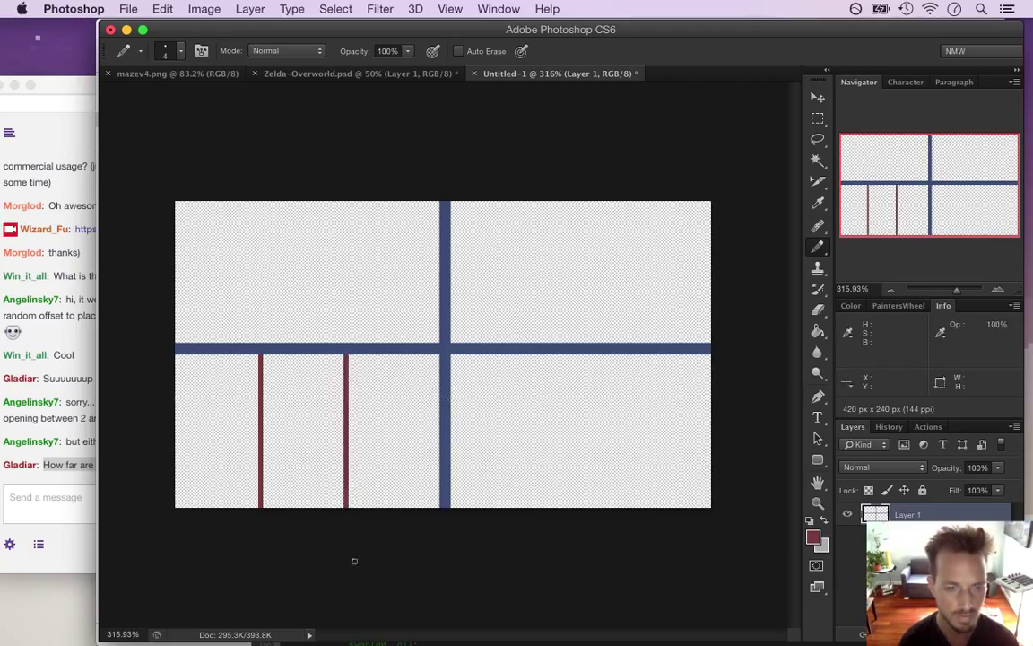
Draw two horizontal lines in green #3f8258 across the lower-left quadrant, splitting it into three rows.
left_click(814, 537)
left_click(774, 387)
left_click_drag(774, 387, 776, 384)
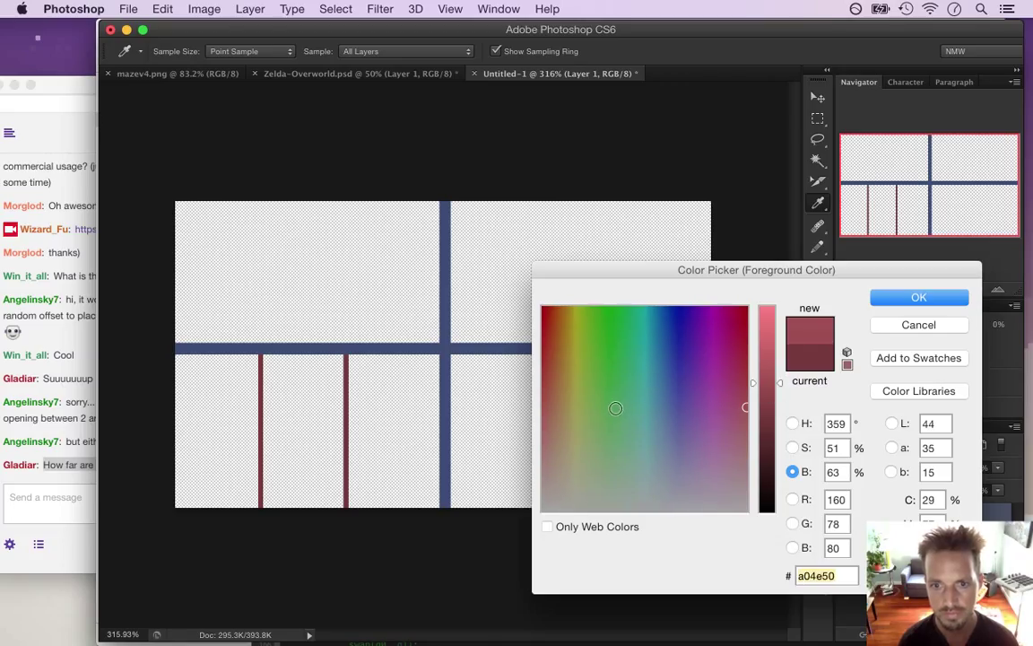
left_click(623, 405)
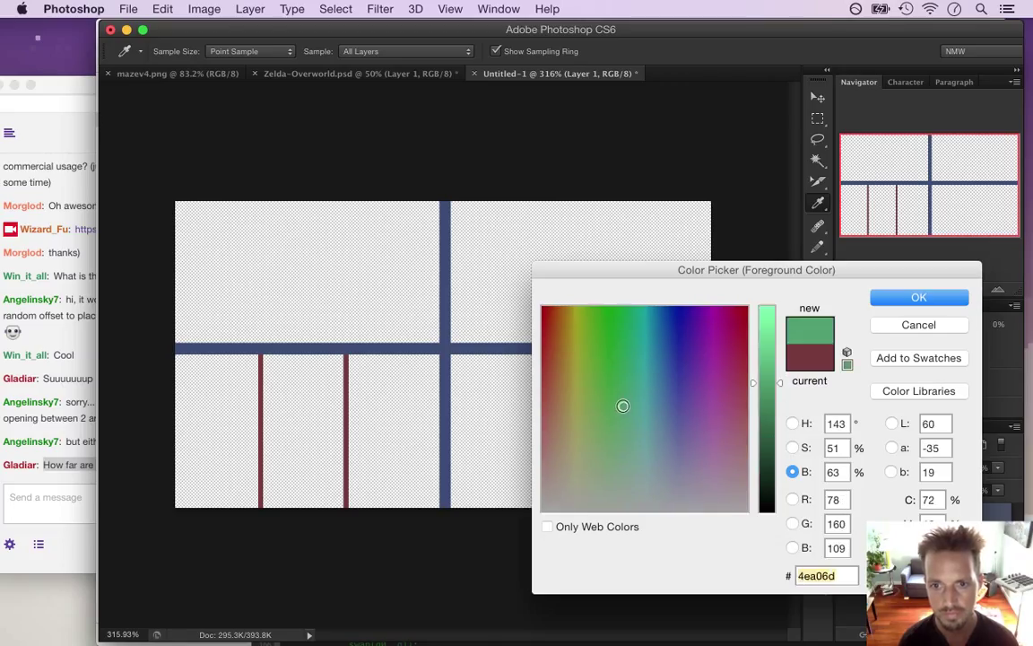
left_click_drag(772, 383, 869, 302)
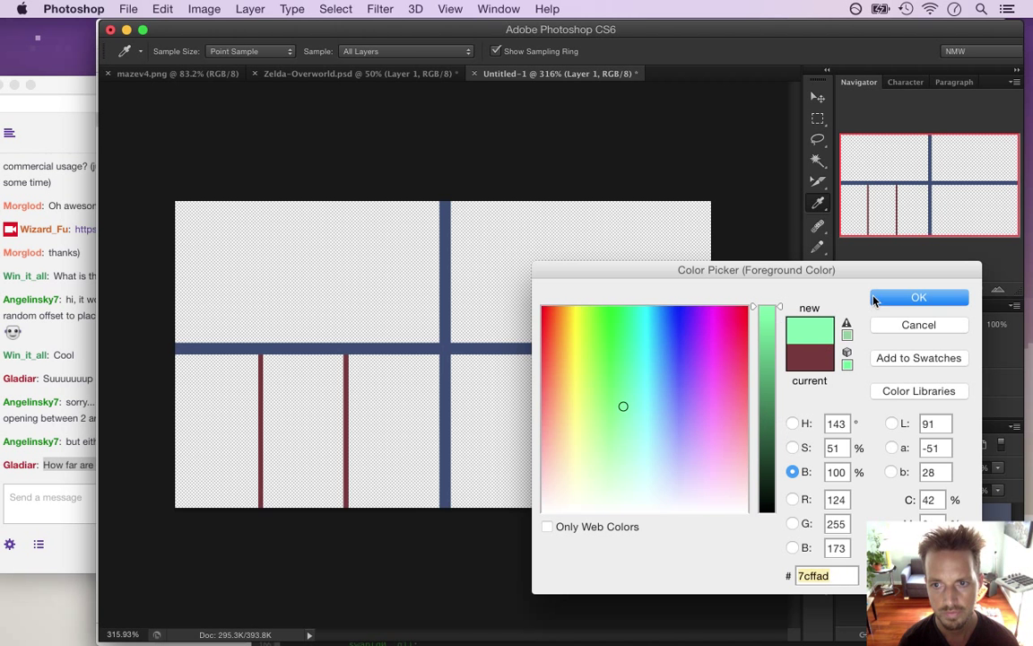
left_click(772, 409)
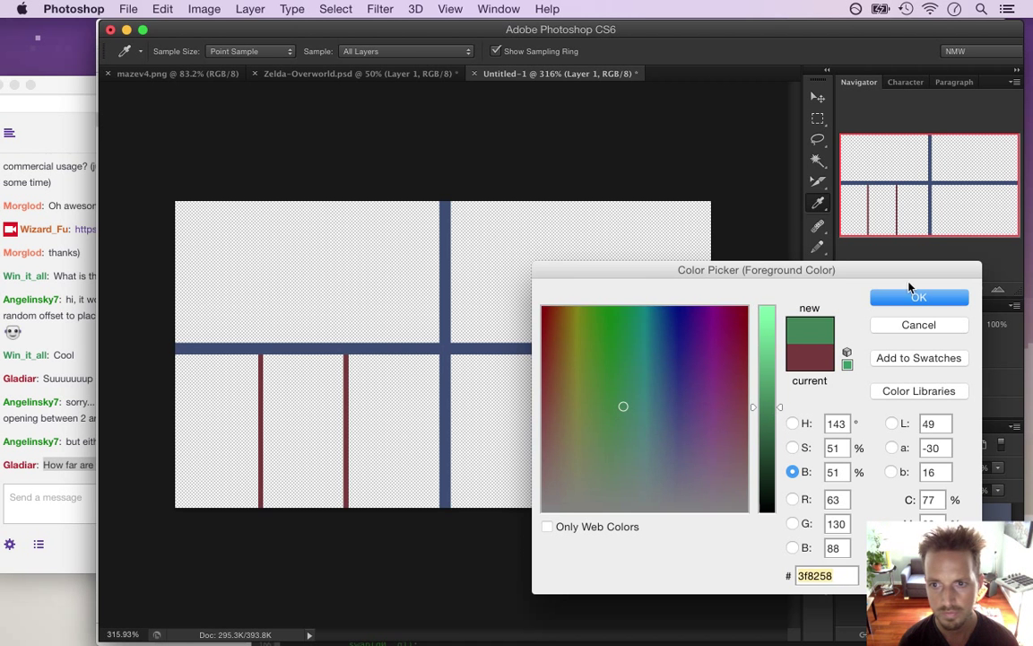
left_click(903, 296)
key("b")
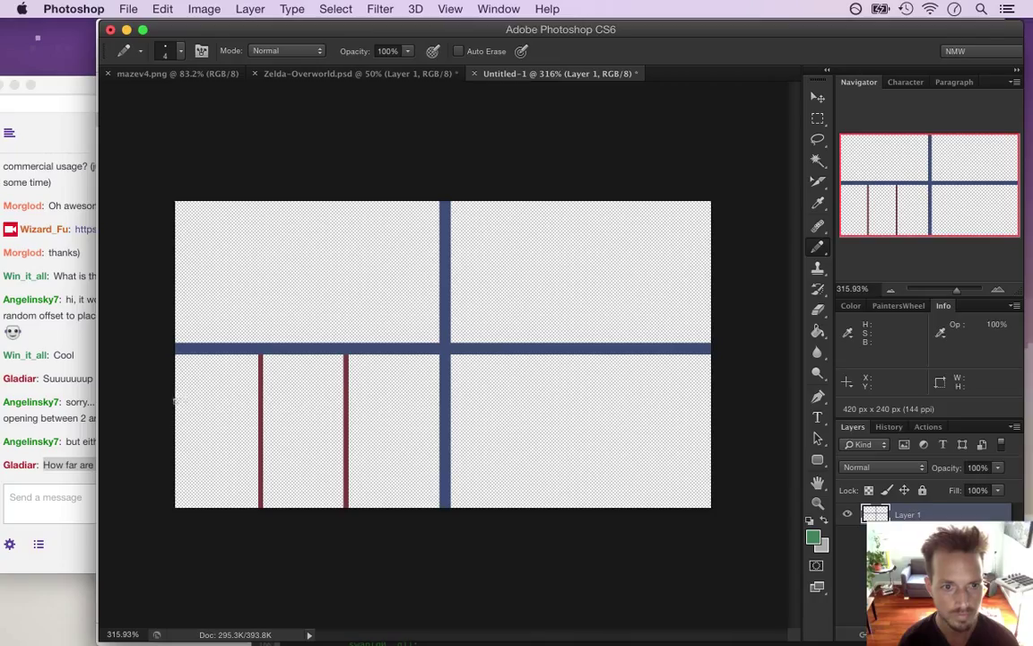
mouse_move(175, 403)
left_mouse_down()
mouse_move(333, 398)
mouse_move(436, 406)
left_mouse_up()
left_click_drag(177, 458, 438, 457)
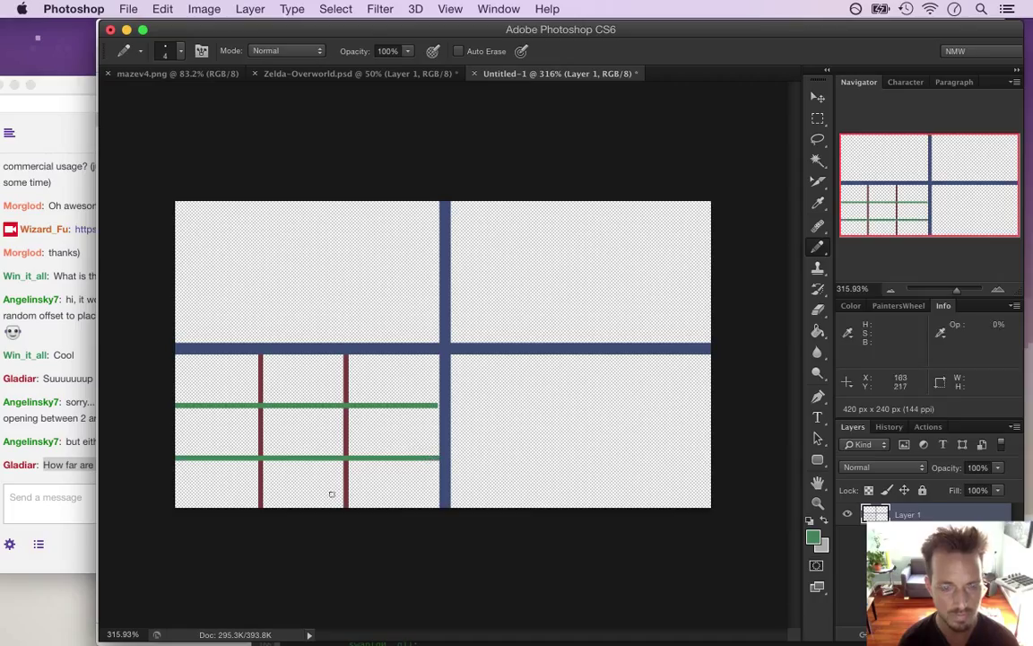
Handwrite a green W in the middle row's left cell and an E in its right cell with a 2-pixel Pencil.
key("bracketleft")
key("bracketleft")
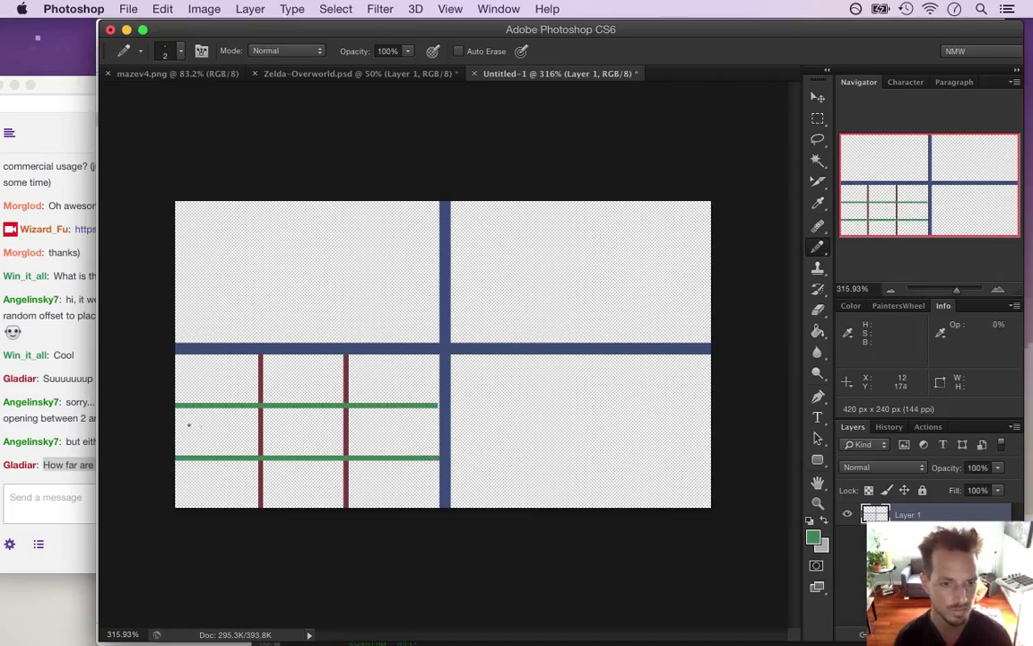
mouse_move(190, 427)
left_mouse_down()
mouse_move(208, 438)
mouse_move(221, 424)
left_mouse_up()
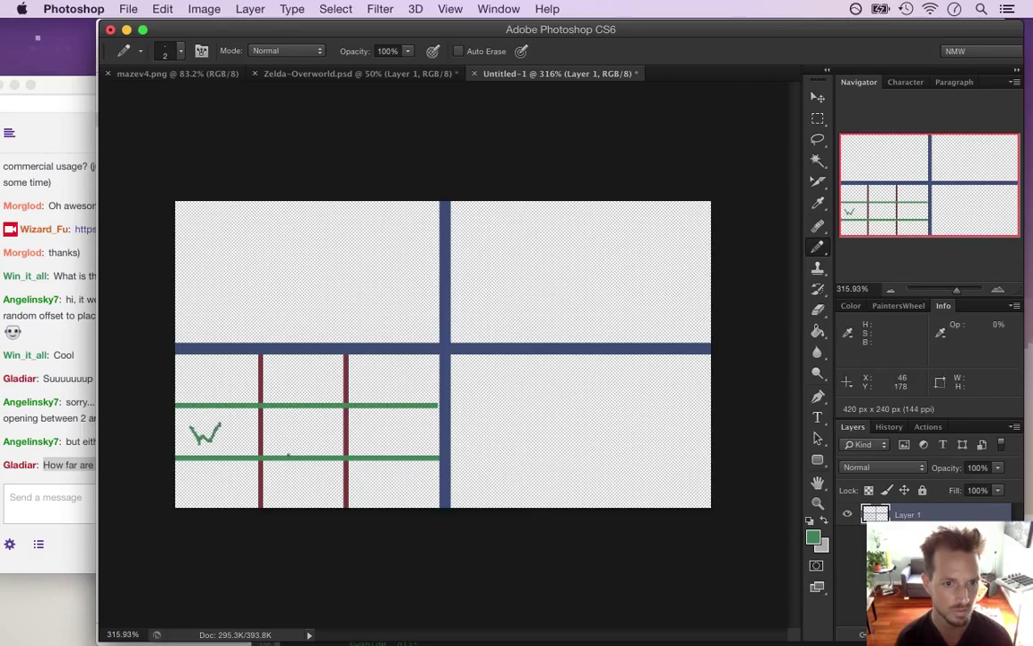
mouse_move(377, 424)
left_mouse_down()
mouse_move(405, 440)
mouse_move(401, 422)
left_mouse_up()
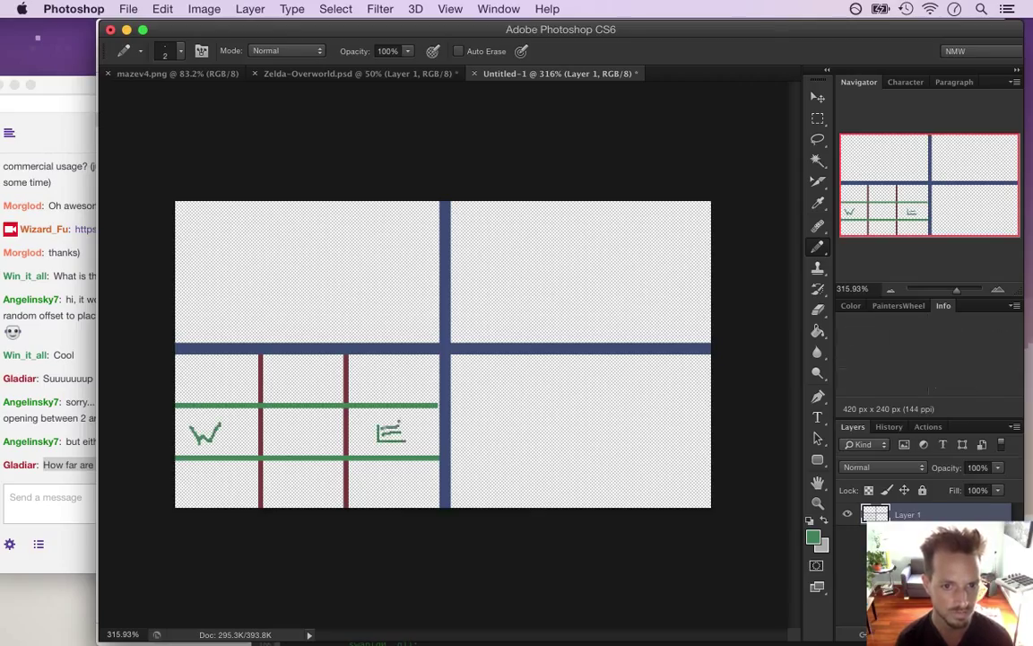
Sample the dark red line colour and handwrite N in the top middle cell and S in the bottom middle cell.
left_click(345, 373, "alt")
mouse_move(285, 368)
left_mouse_down()
mouse_move(285, 393)
mouse_move(308, 367)
left_mouse_up()
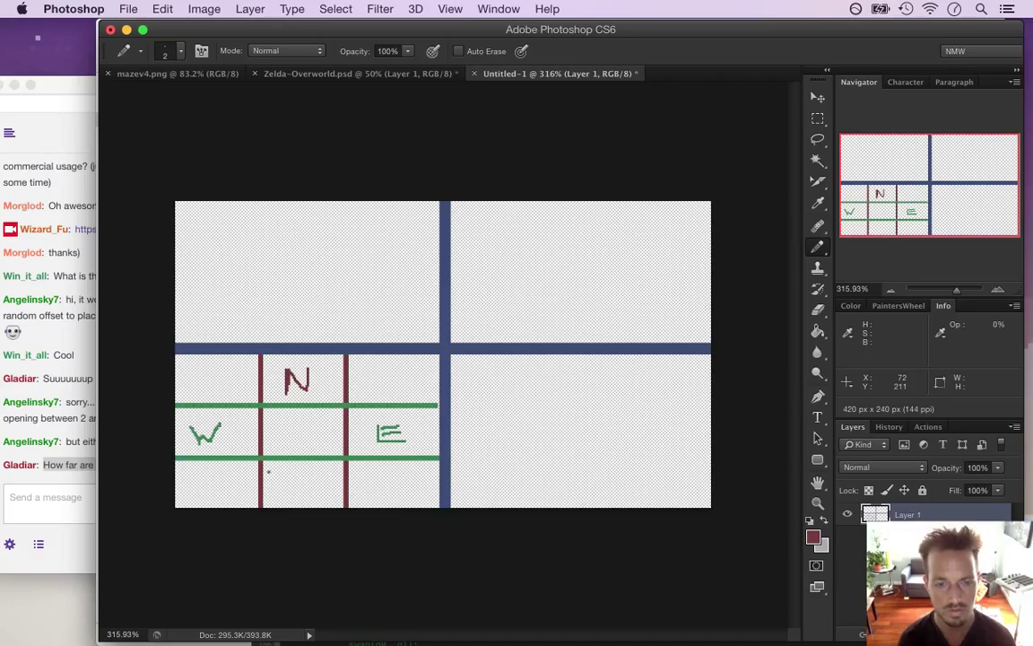
left_click_drag(309, 471, 281, 498)
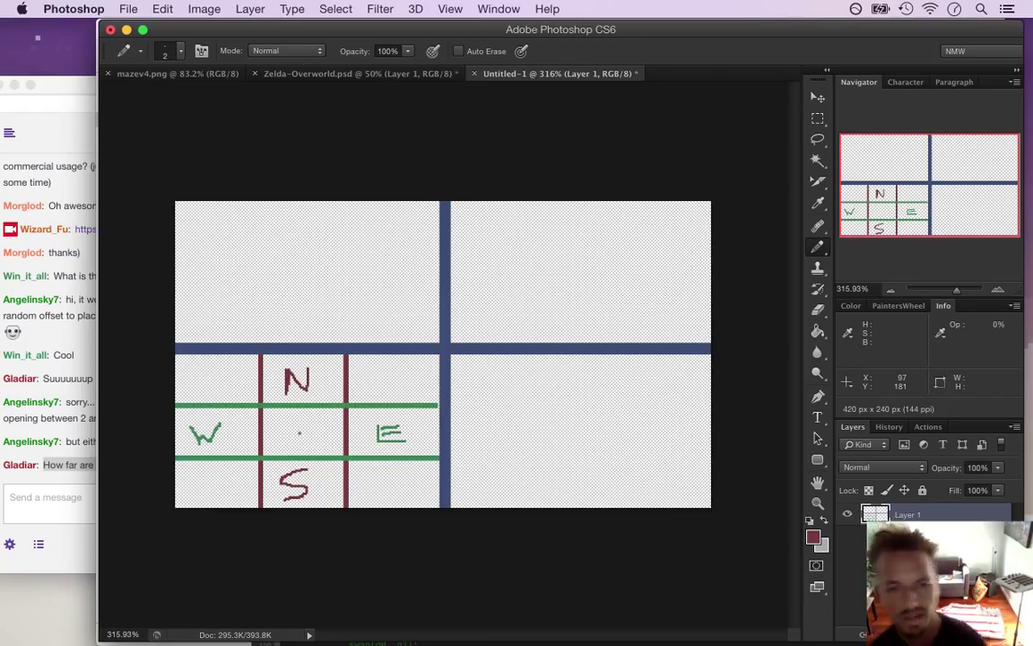
key("i")
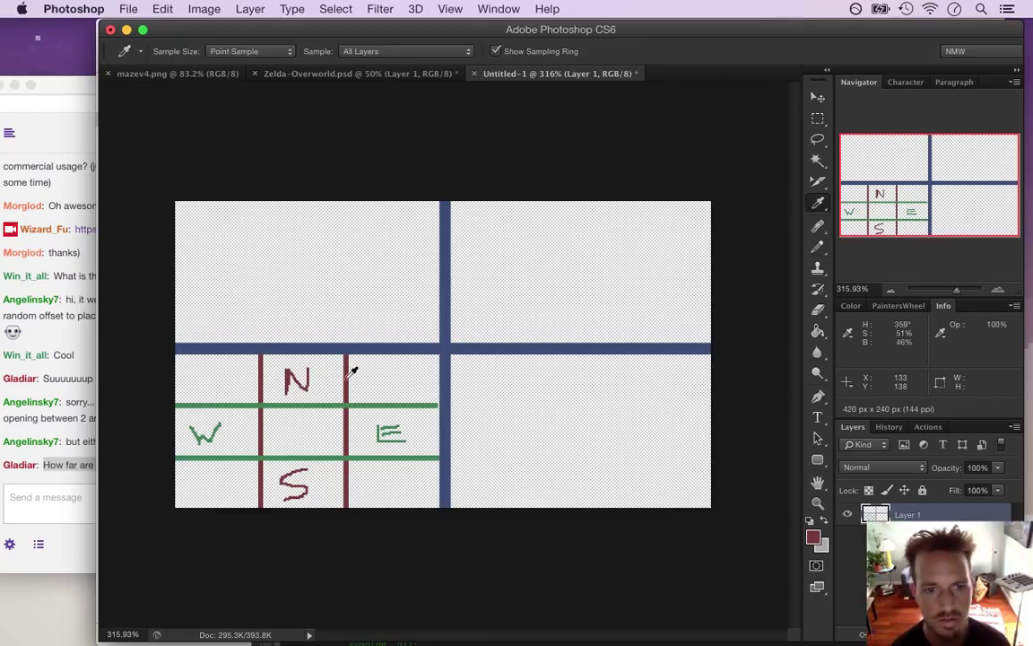
key("b")
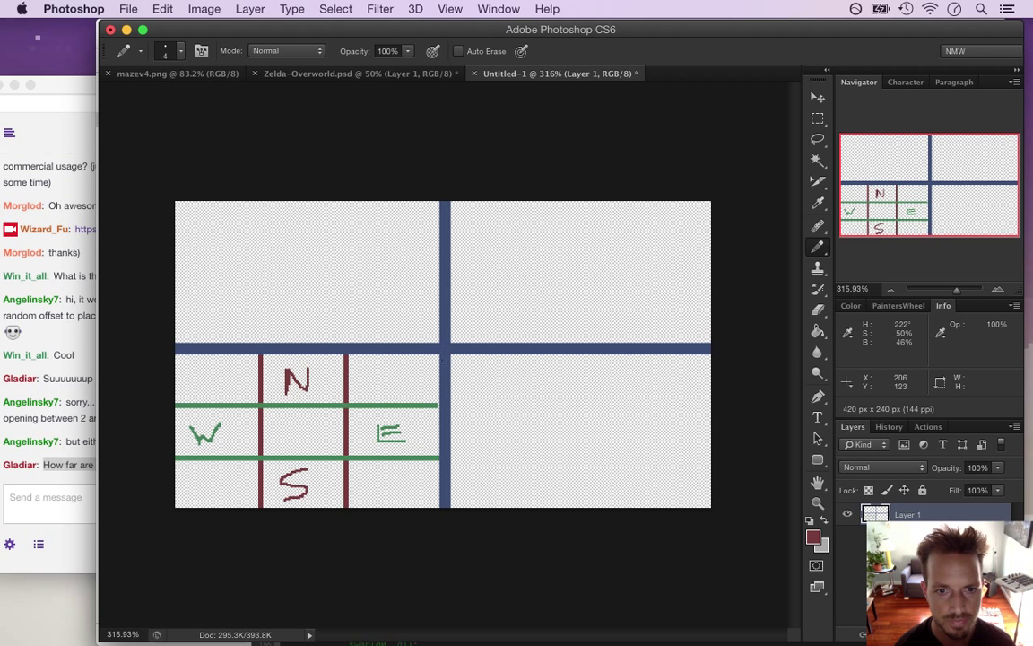
Check the stream in OBS, minimize it, and return to the isOpenPath code in Xcode.
key("super+Tab")
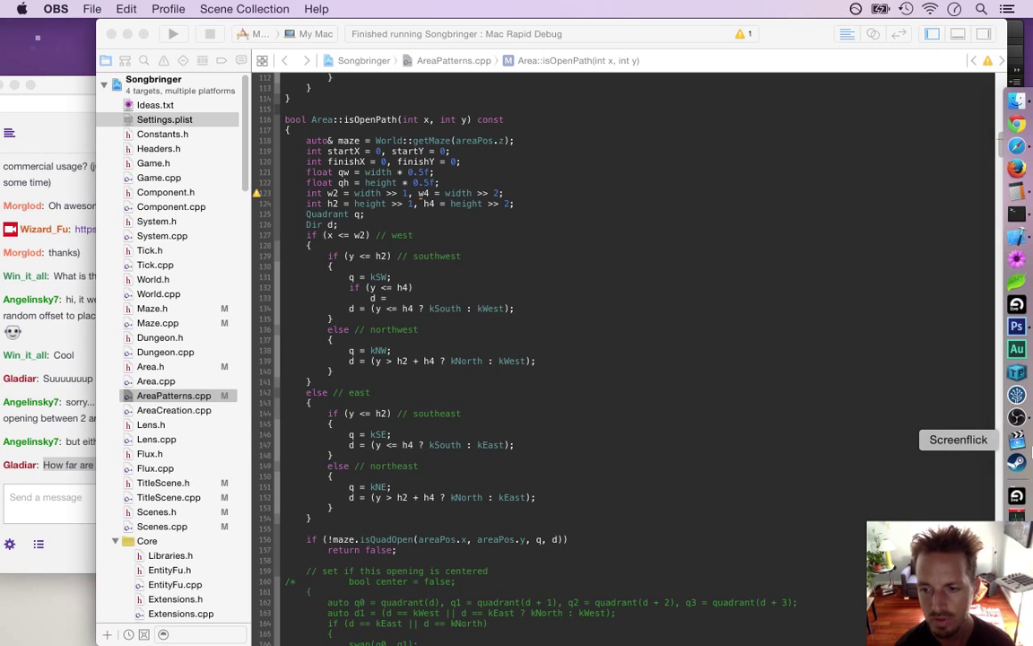
left_click(1017, 418)
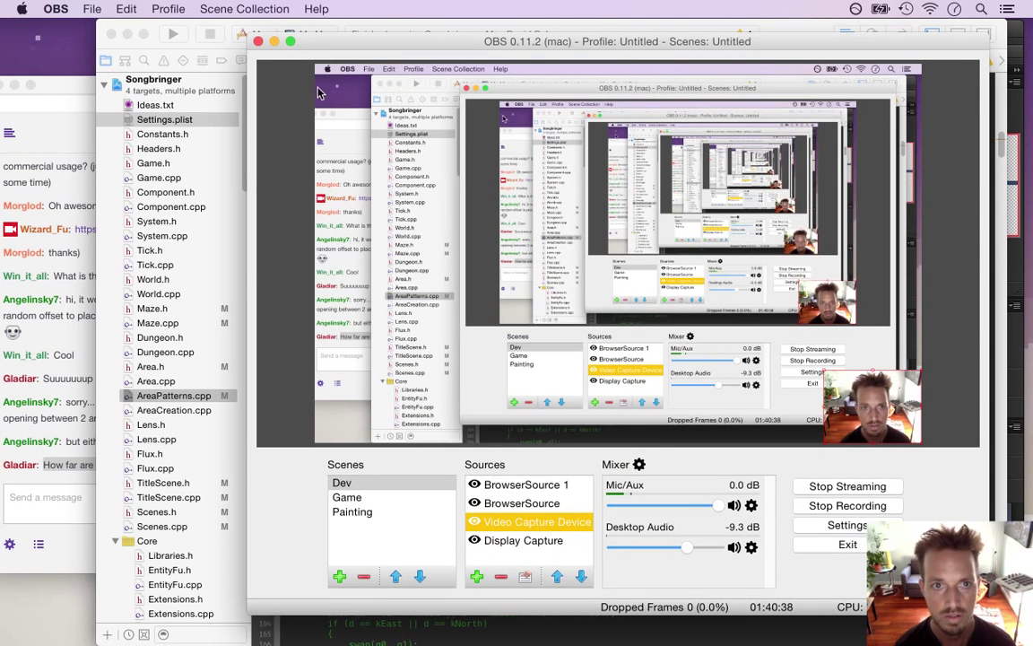
left_click(272, 43)
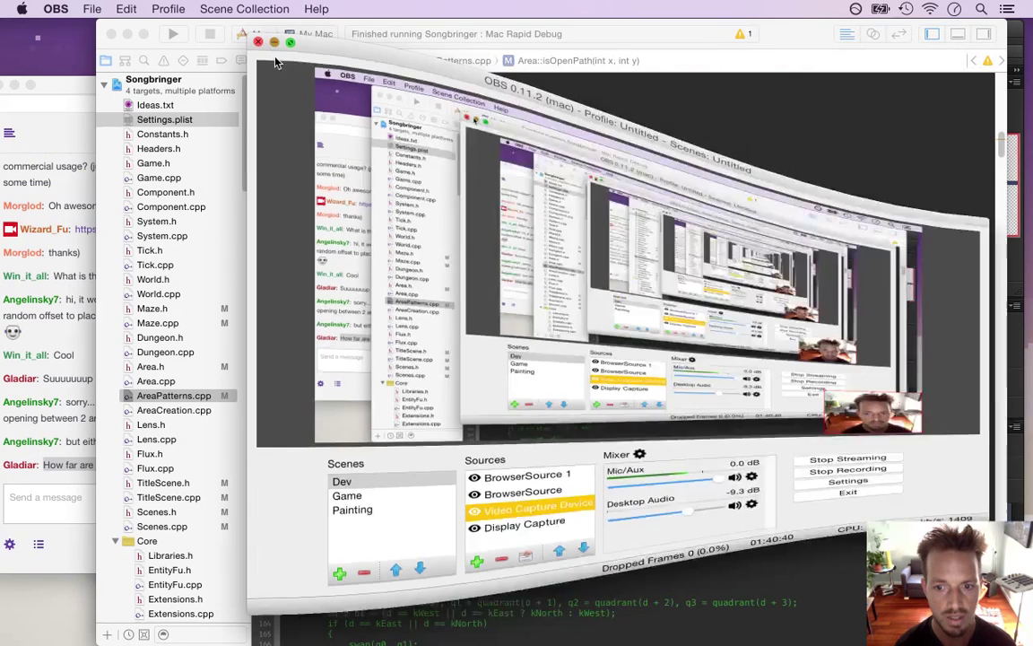
key("super+Tab")
left_click(383, 359)
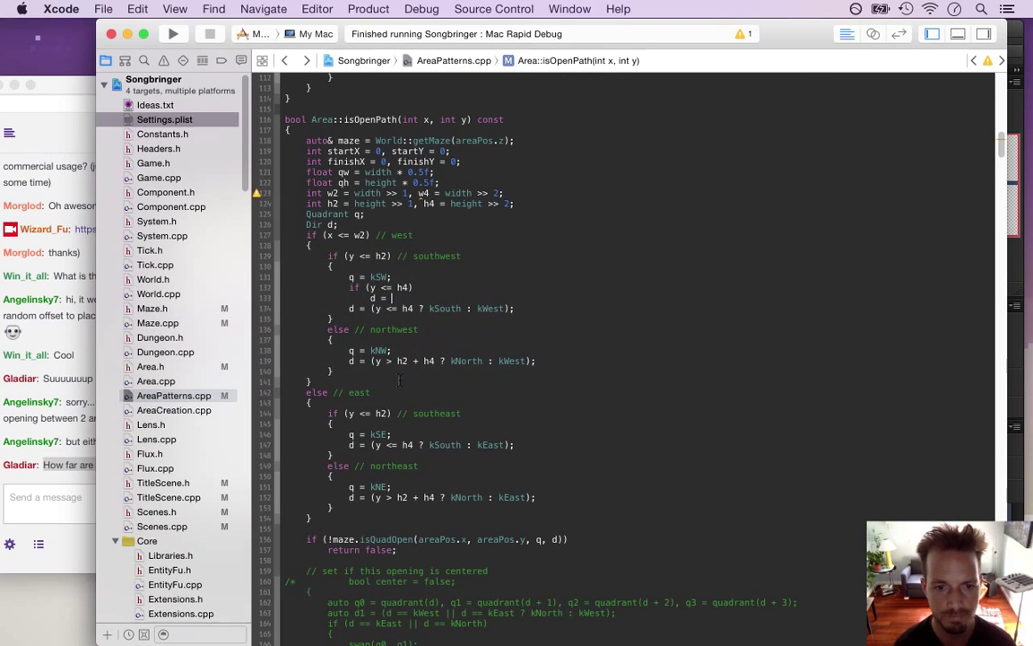
In Photoshop, cross the lower-right quadrant with two corner-to-corner Pencil diagonals, dark red descending to the right and green descending to the left.
key("super+Tab")
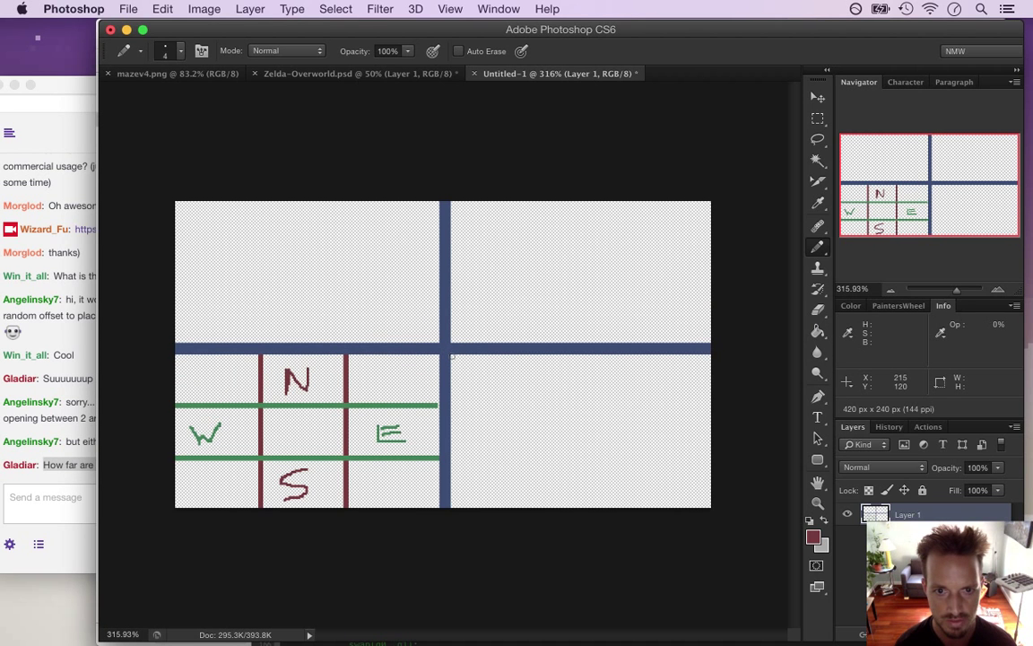
left_click(452, 357)
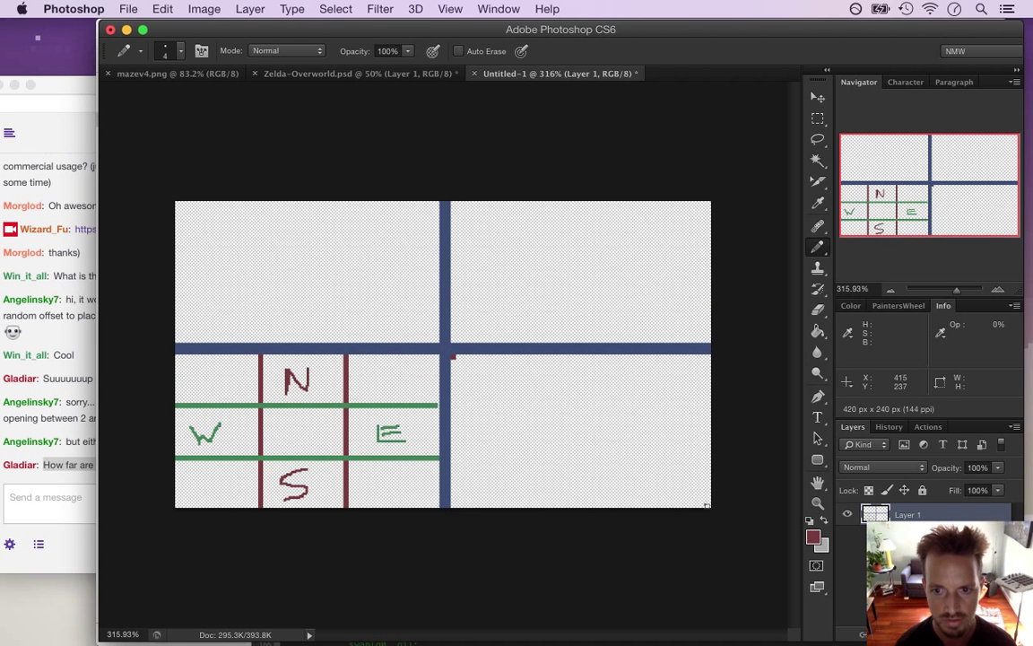
left_click(704, 500, "shift")
key("i")
left_click(357, 406)
key("b")
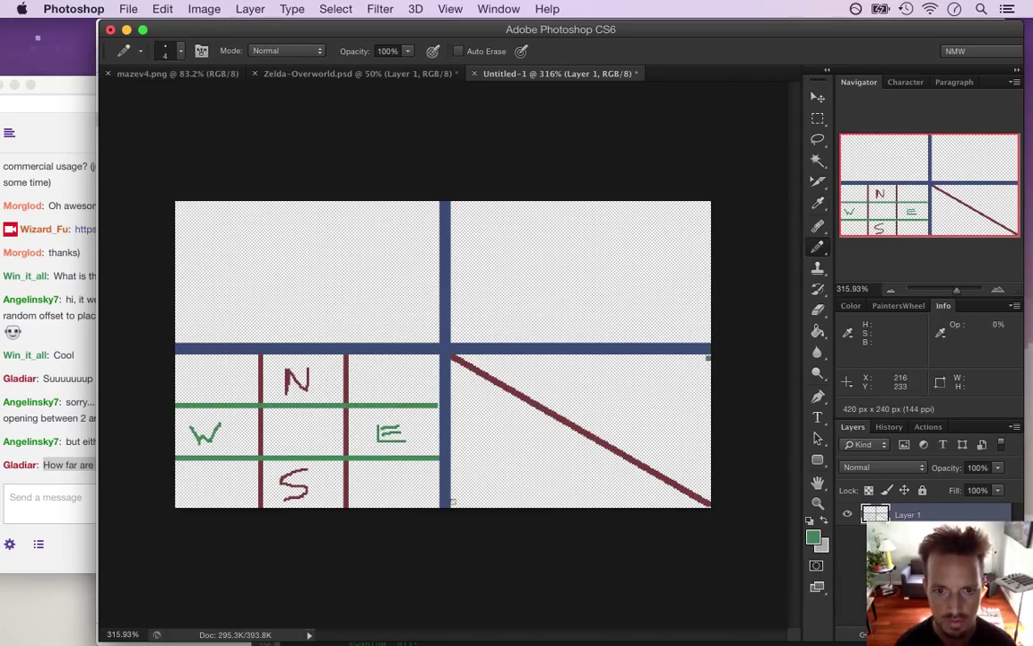
left_click(454, 505, "shift")
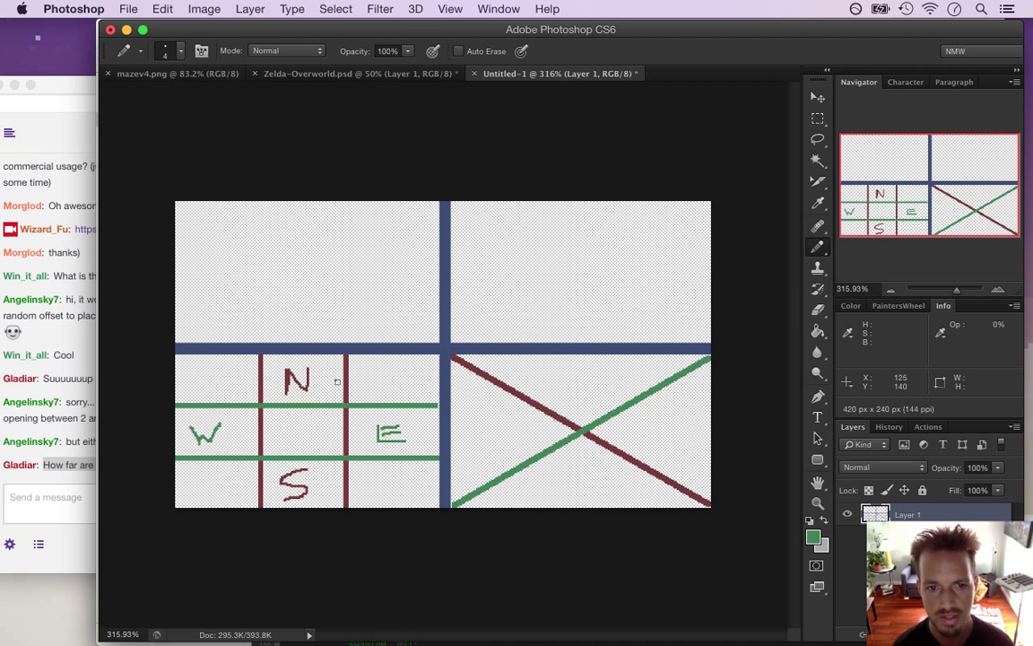
Sample the dark red line colour and handwrite N in the upper triangle and S in the lower triangle of the crossed quadrant.
key("i")
left_click(505, 379)
key("b")
mouse_move(561, 368)
left_mouse_down()
mouse_move(560, 396)
mouse_move(567, 374)
mouse_move(589, 399)
mouse_move(592, 364)
left_mouse_up()
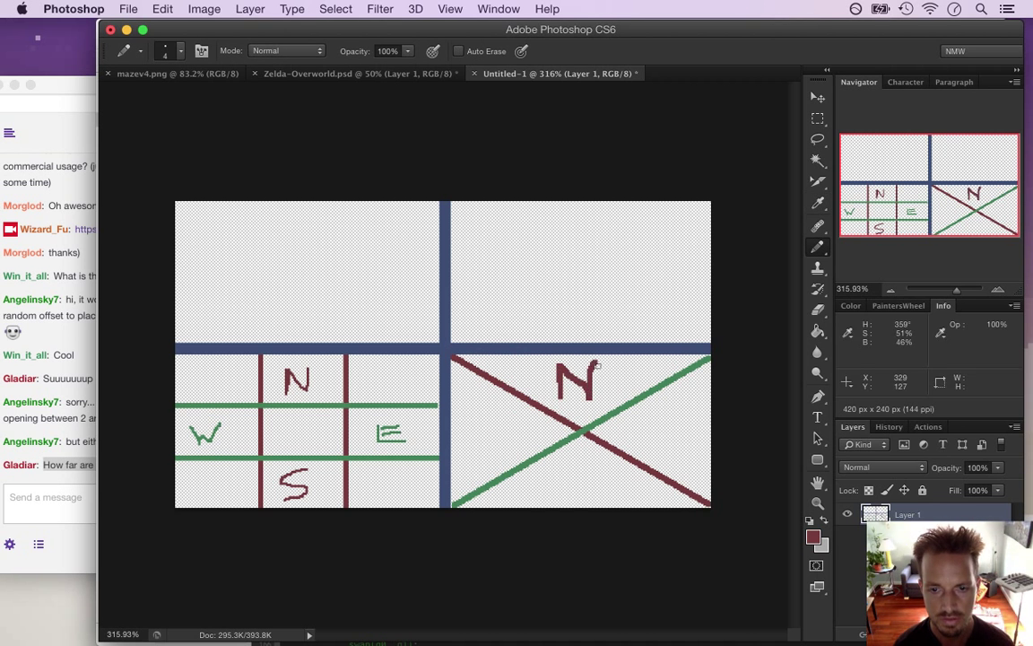
mouse_move(592, 467)
left_mouse_down()
mouse_move(560, 467)
mouse_move(562, 499)
left_mouse_up()
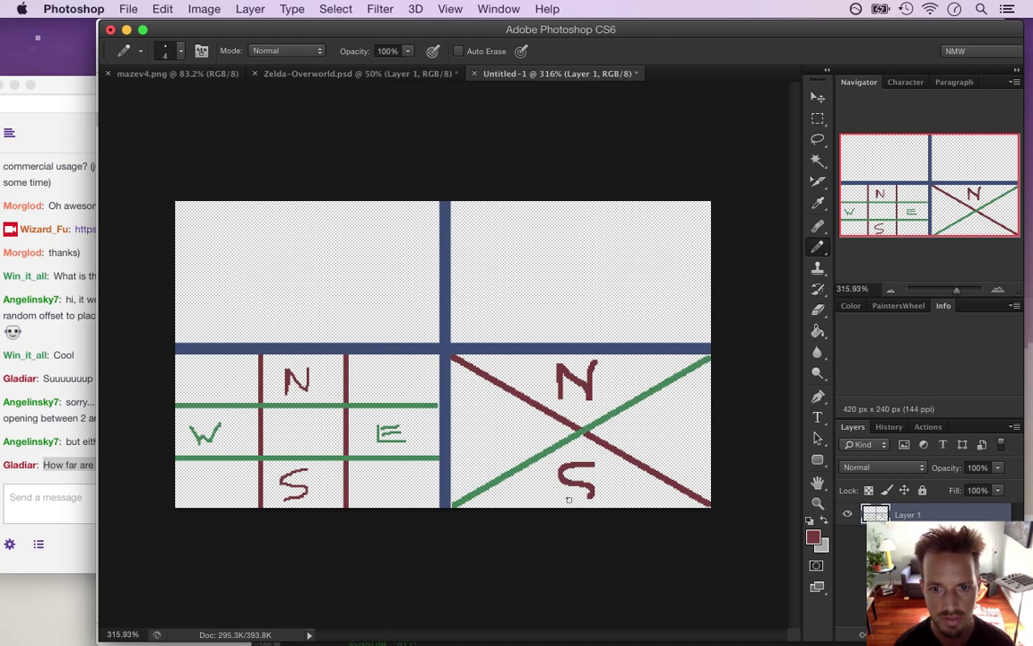
Sample the green line colour and handwrite W in the left triangle and E in the right triangle of the crossed quadrant.
key("i")
left_click(546, 445)
key("b")
mouse_move(477, 422)
left_mouse_down()
mouse_move(489, 438)
mouse_move(518, 421)
left_mouse_up()
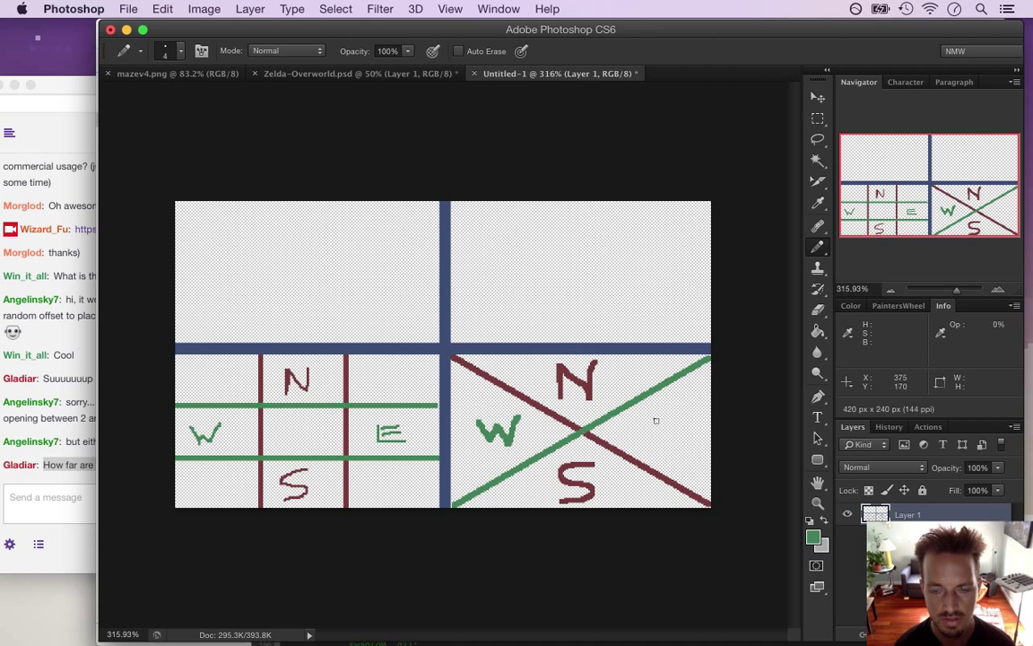
key("l")
key("b")
mouse_move(655, 420)
left_mouse_down()
mouse_move(657, 449)
mouse_move(691, 450)
mouse_move(684, 436)
left_mouse_up()
left_click_drag(653, 421, 690, 422)
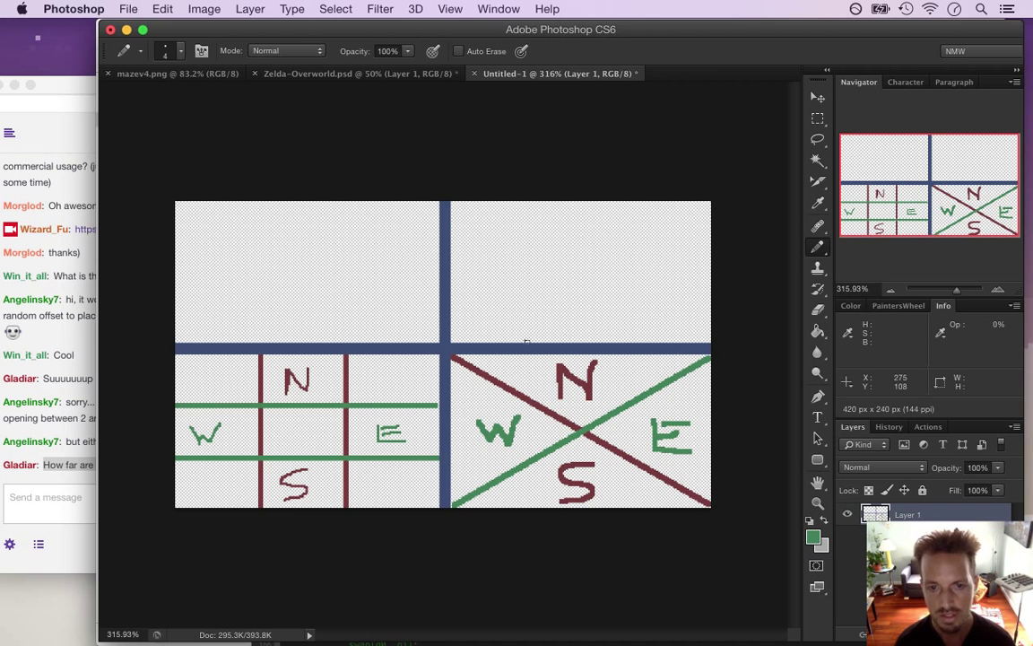
Marquee-select the lower-right quadrant and compare the sketch with the quadrant and direction branches of isOpenPath in Xcode.
key("m")
left_click_drag(445, 348, 600, 465)
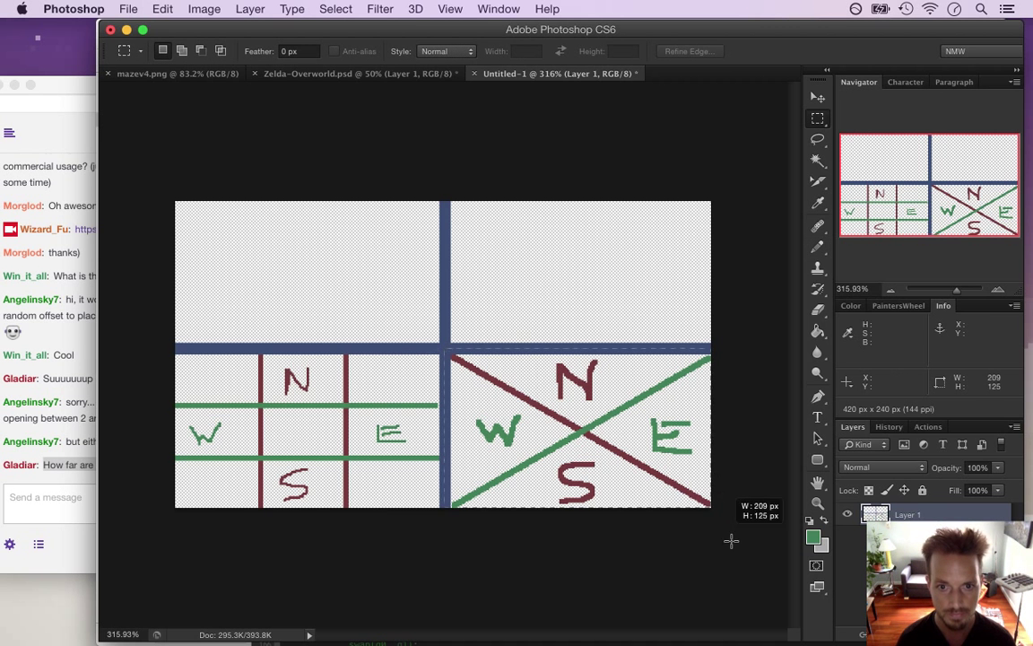
key("super+Tab")
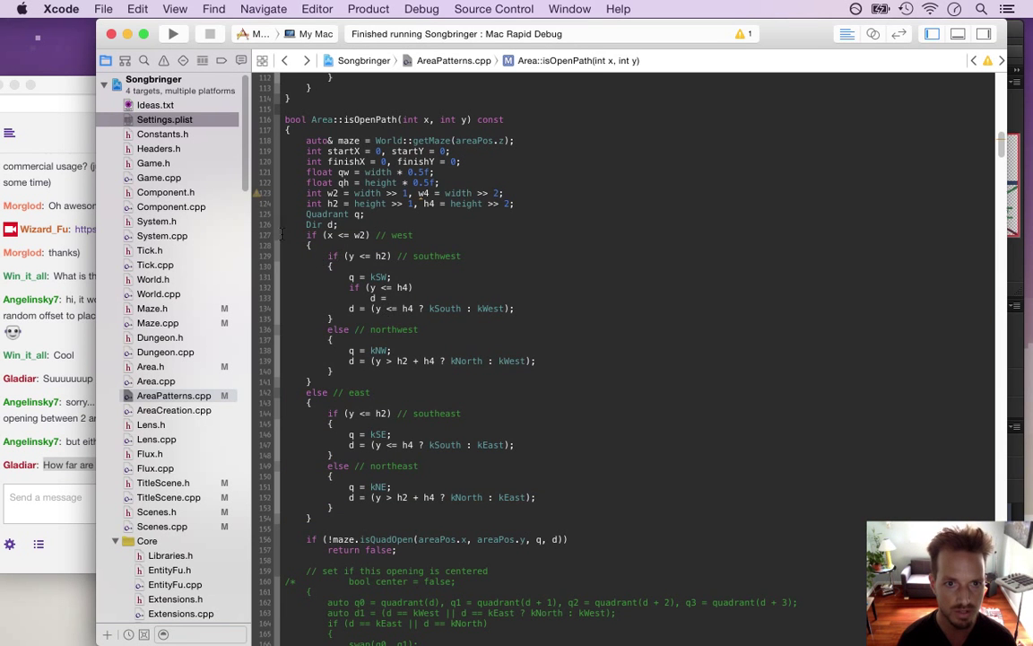
key("super+Tab")
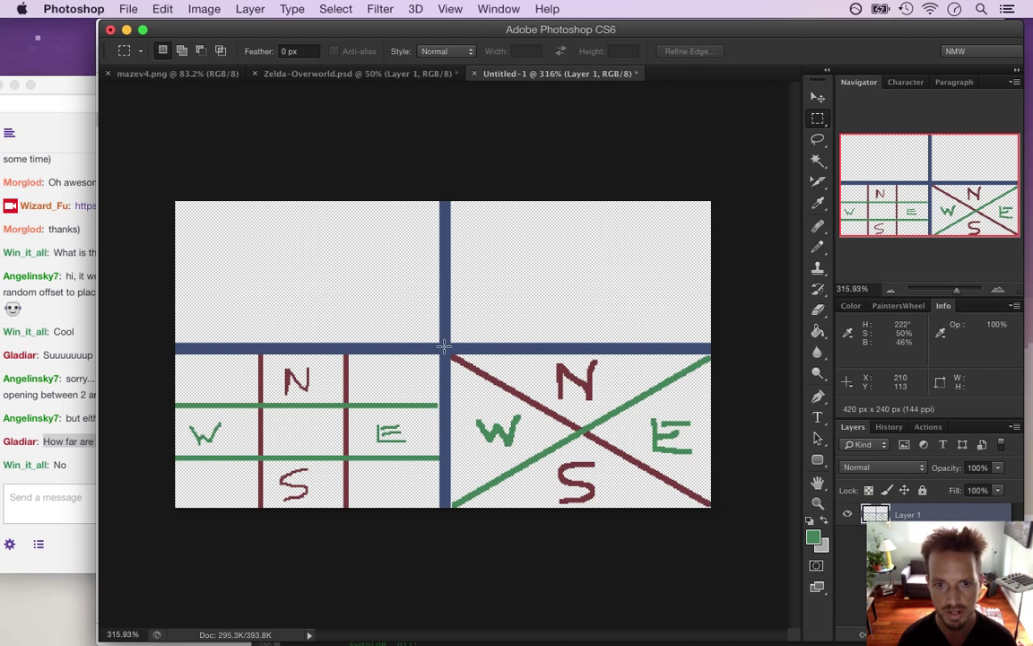
key("super+Tab")
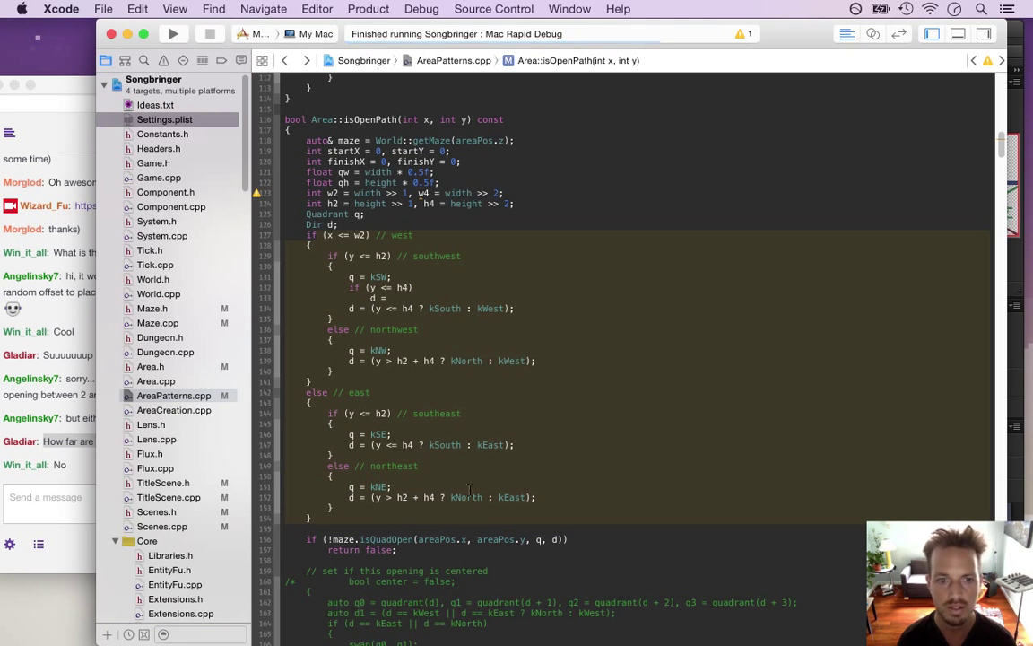
left_click(434, 466)
key("super+Tab")
key("super+Tab")
key("super+shift+Tab")
key("super+shift+Tab")
key("super+Tab")
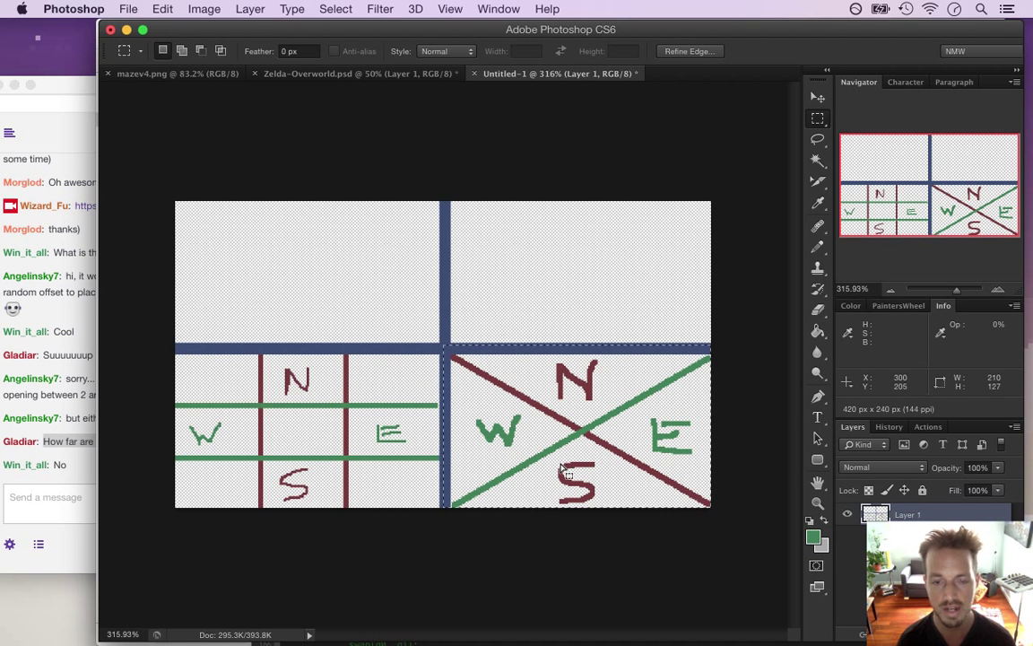
key("super+Tab")
left_click(332, 316)
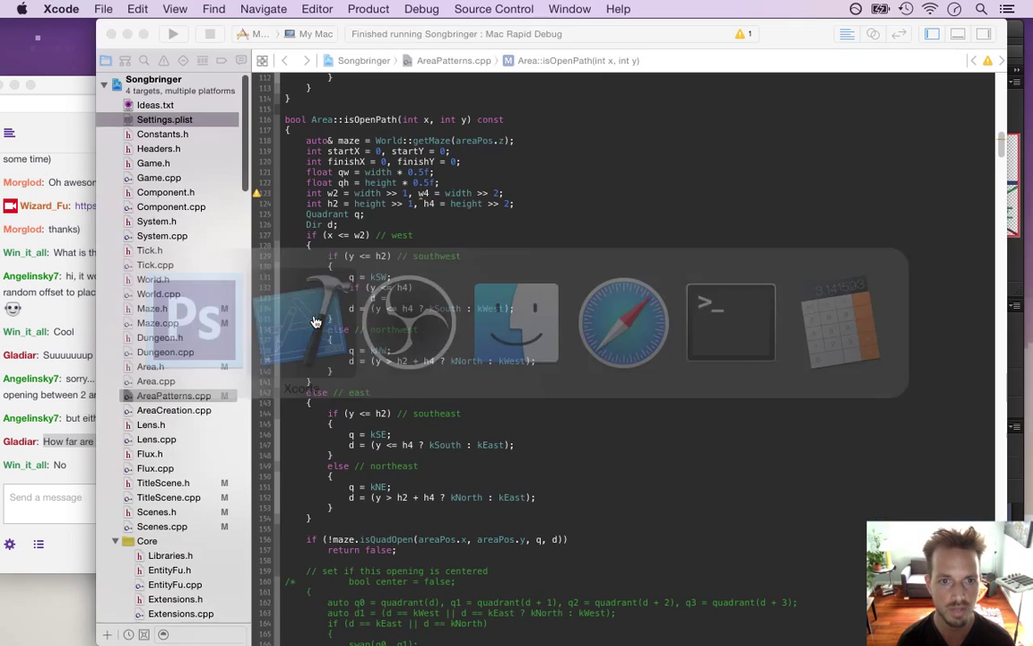
Run Songbringer and walk the character around the starting area and through its northern opening to examine the path openings, then return to Xcode.
key("super+r")
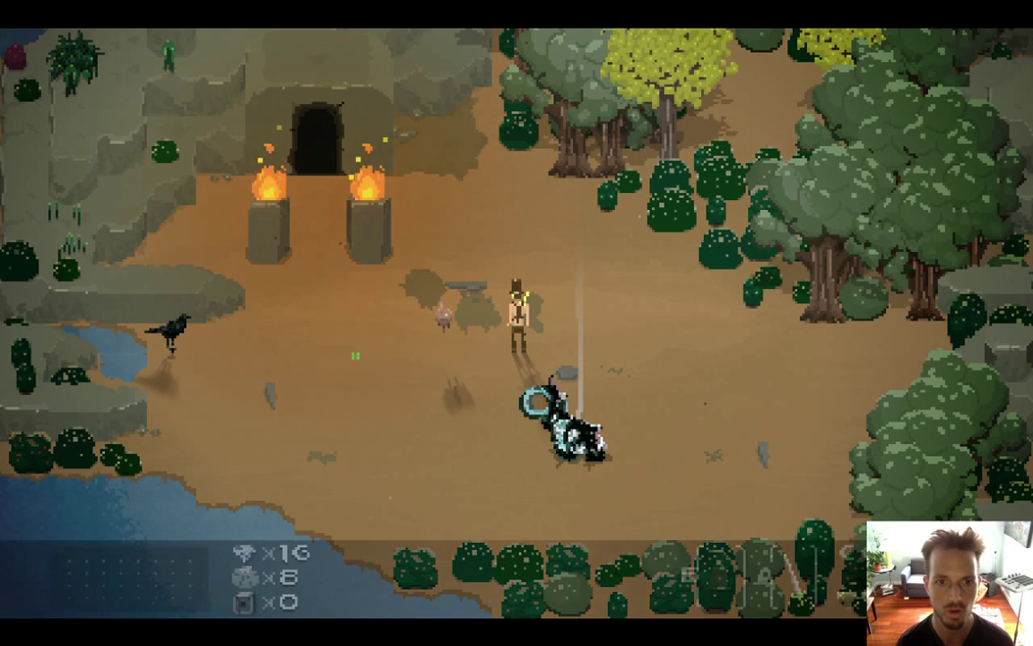
key("d")
key("d")
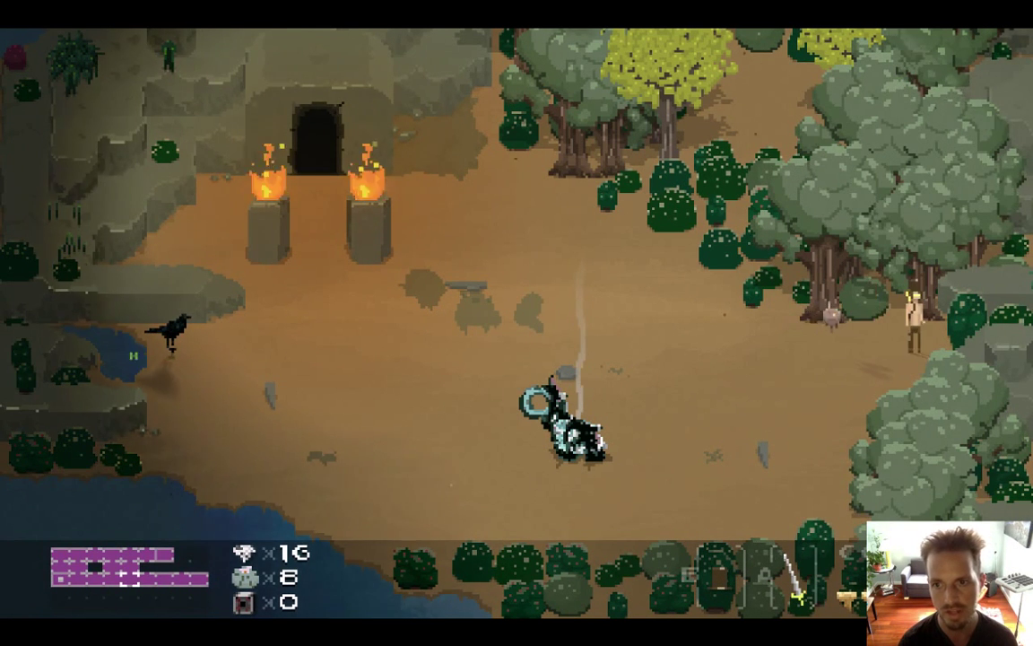
key("a")
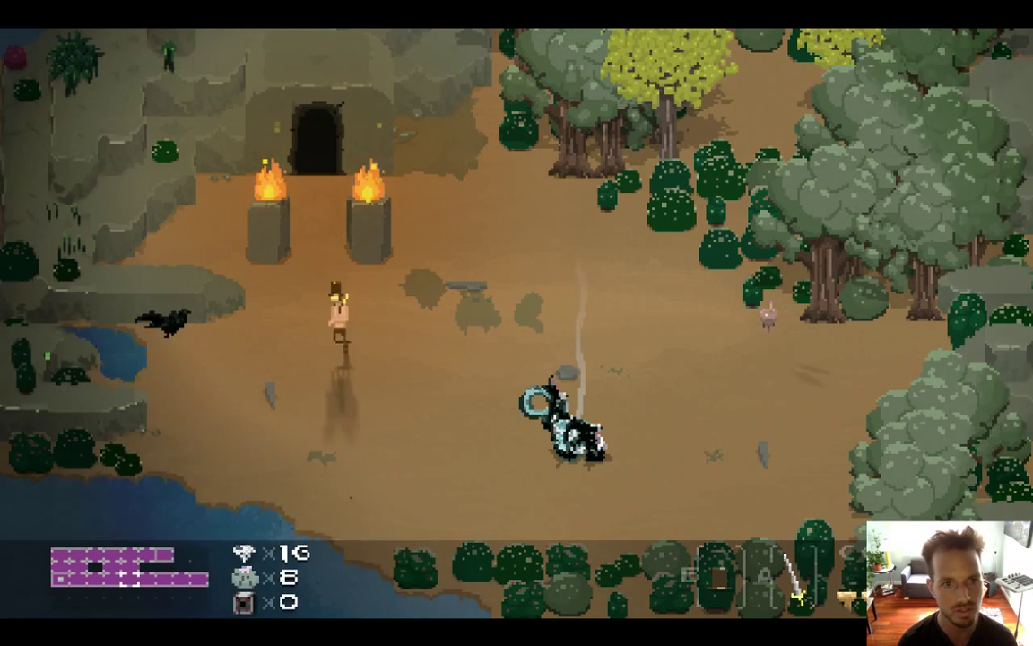
key("d")
key("w")
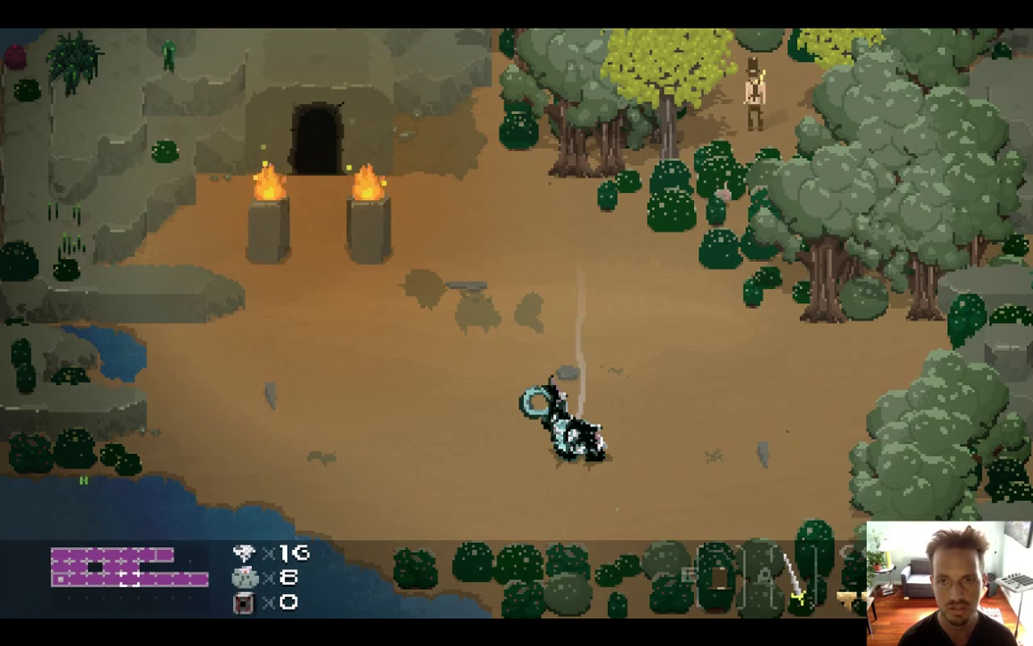
key("w")
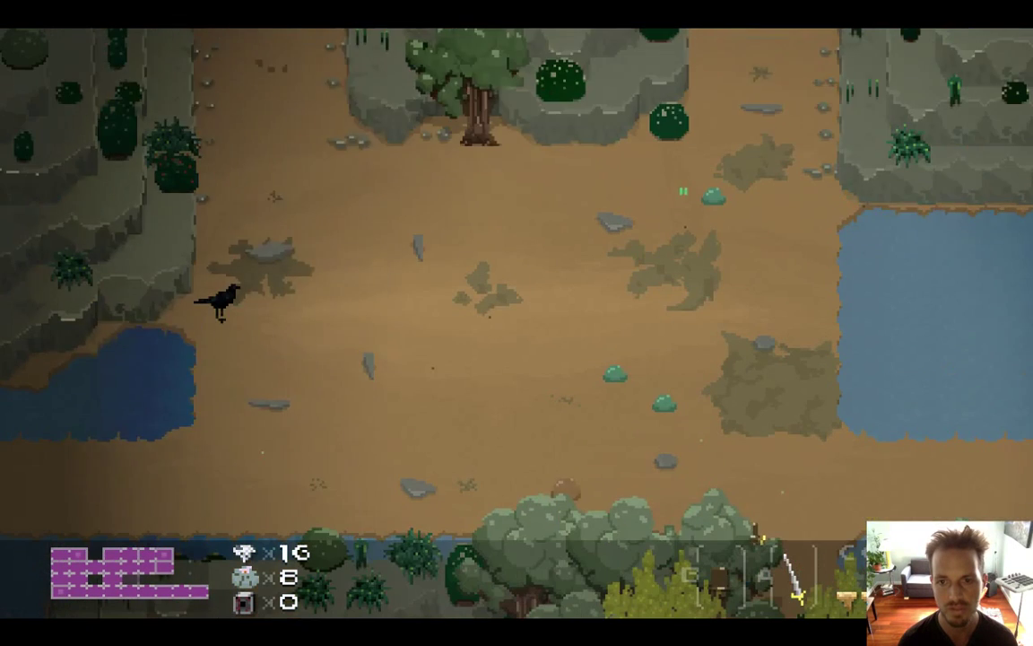
key("s")
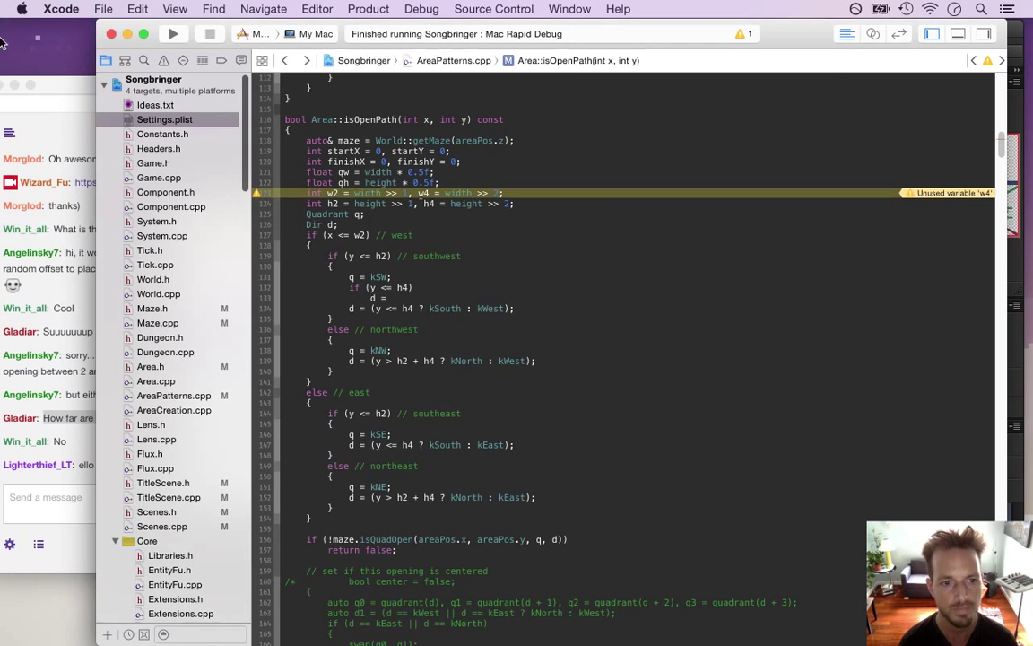
Switch to the Twitch chat in Safari and highlight the text of the latest message, "ello".
left_click(76, 415)
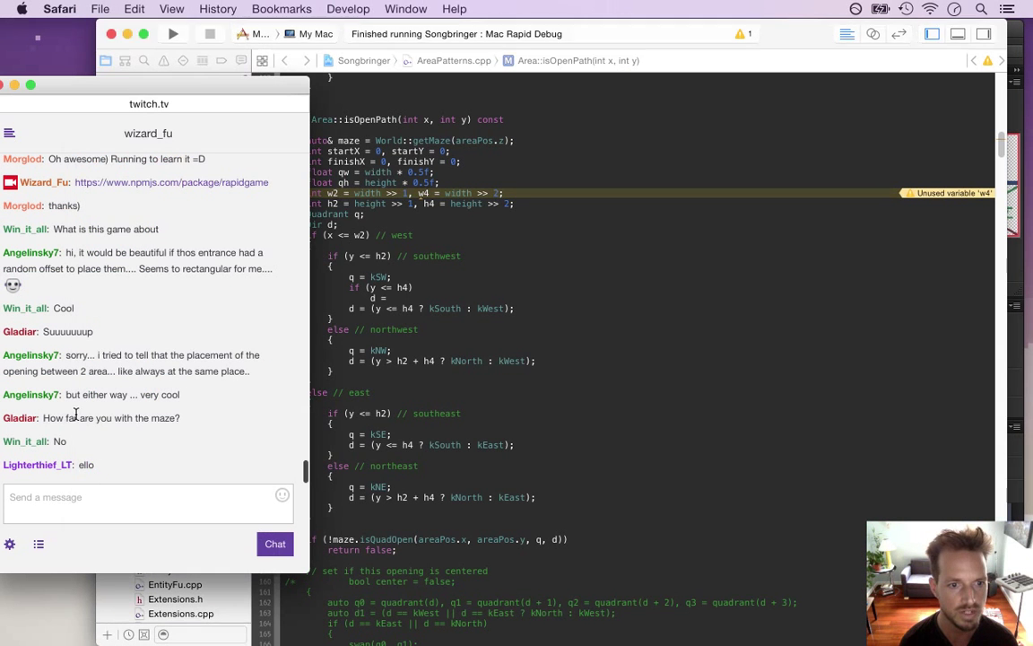
double_click(85, 464)
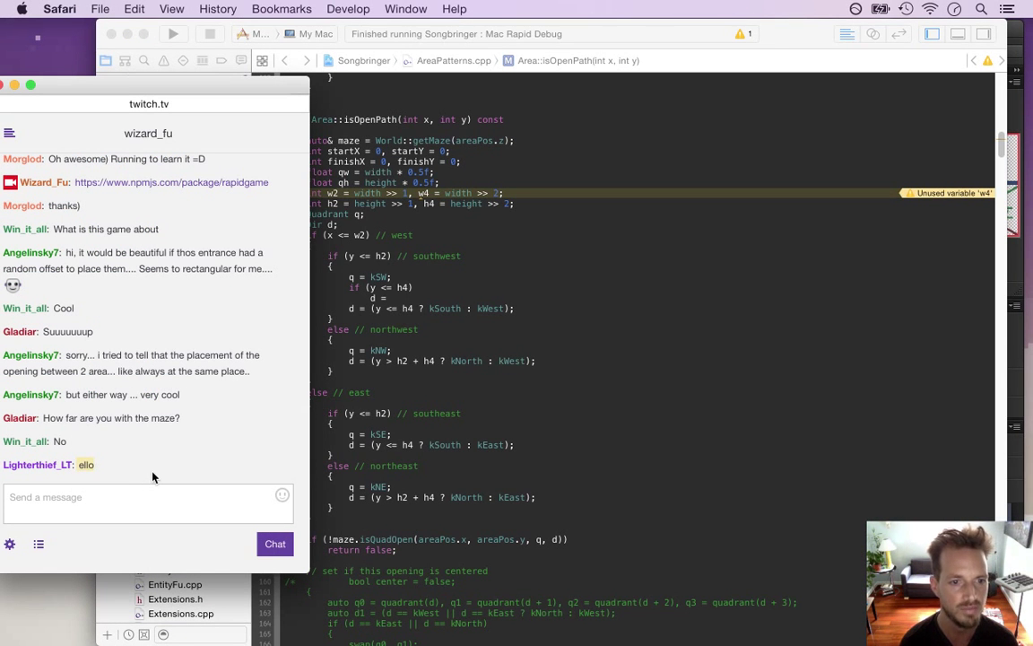